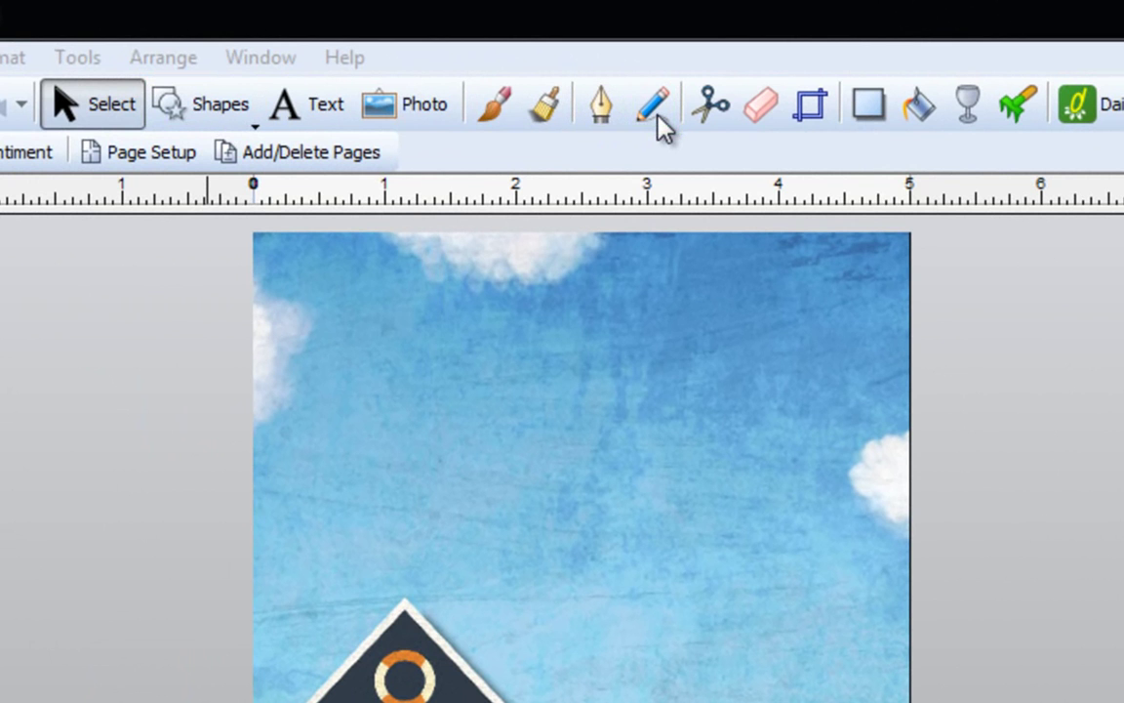
Step: Pick the Quick Wave preset shape and set its outline width to 1.0 pt
{"action": "left_click", "coordinate": [222, 112]}
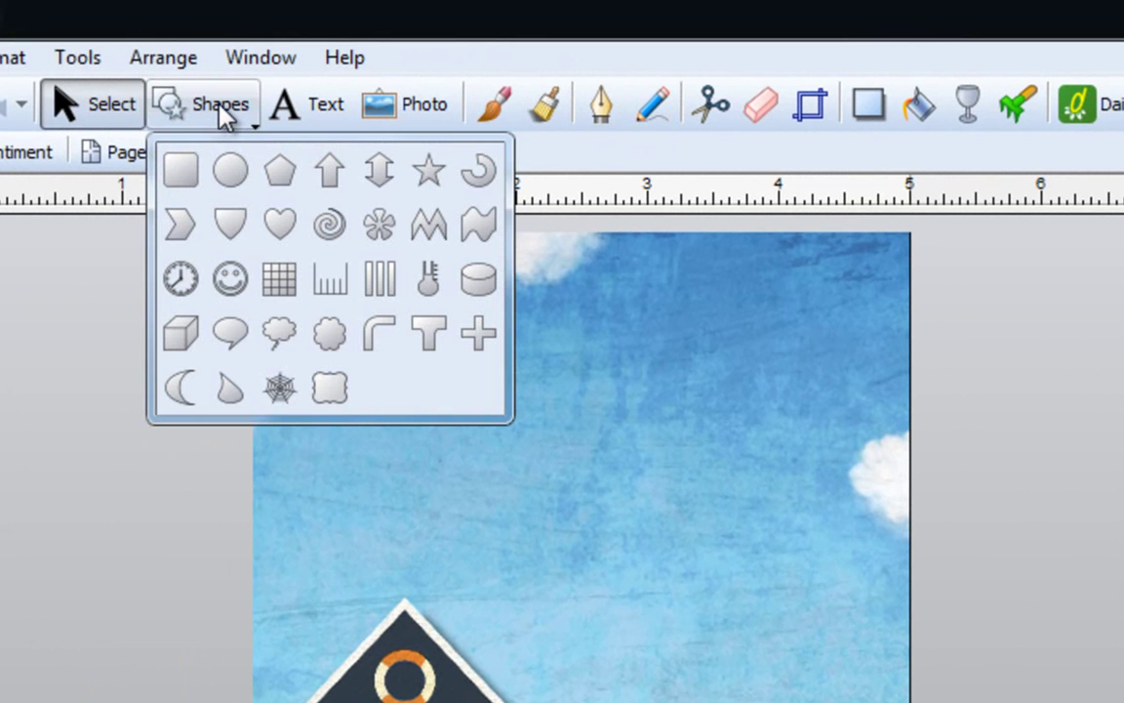
{"action": "left_click", "coordinate": [481, 234]}
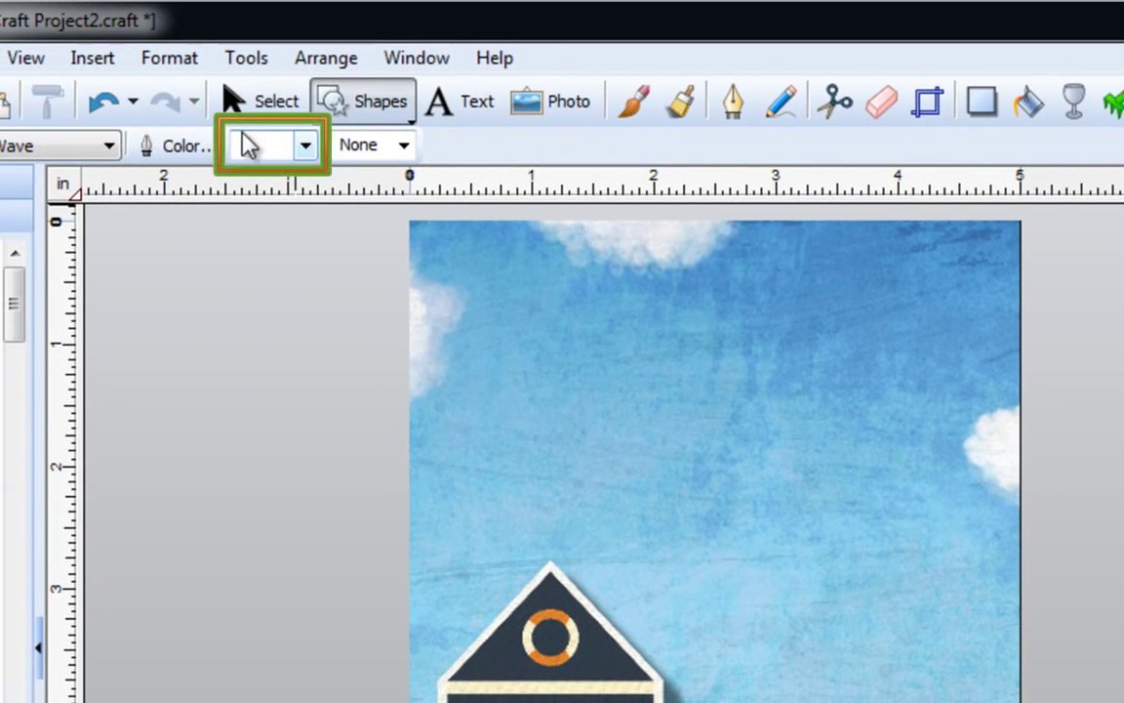
{"action": "left_click", "coordinate": [306, 148]}
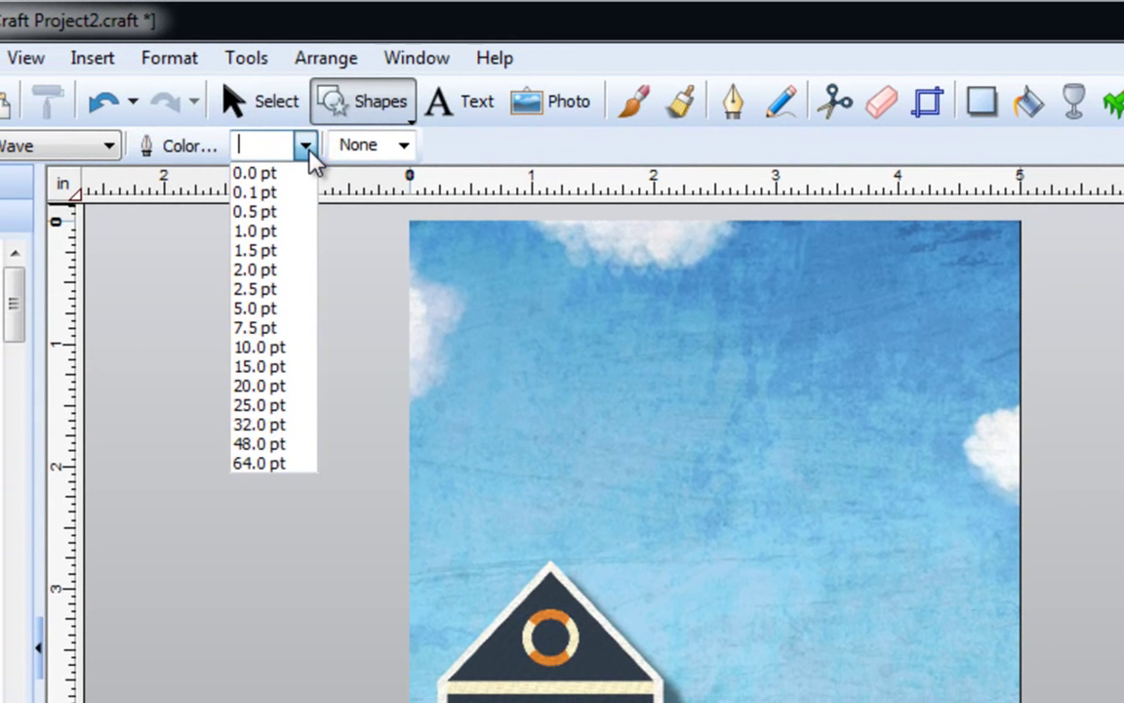
{"action": "left_click", "coordinate": [292, 235]}
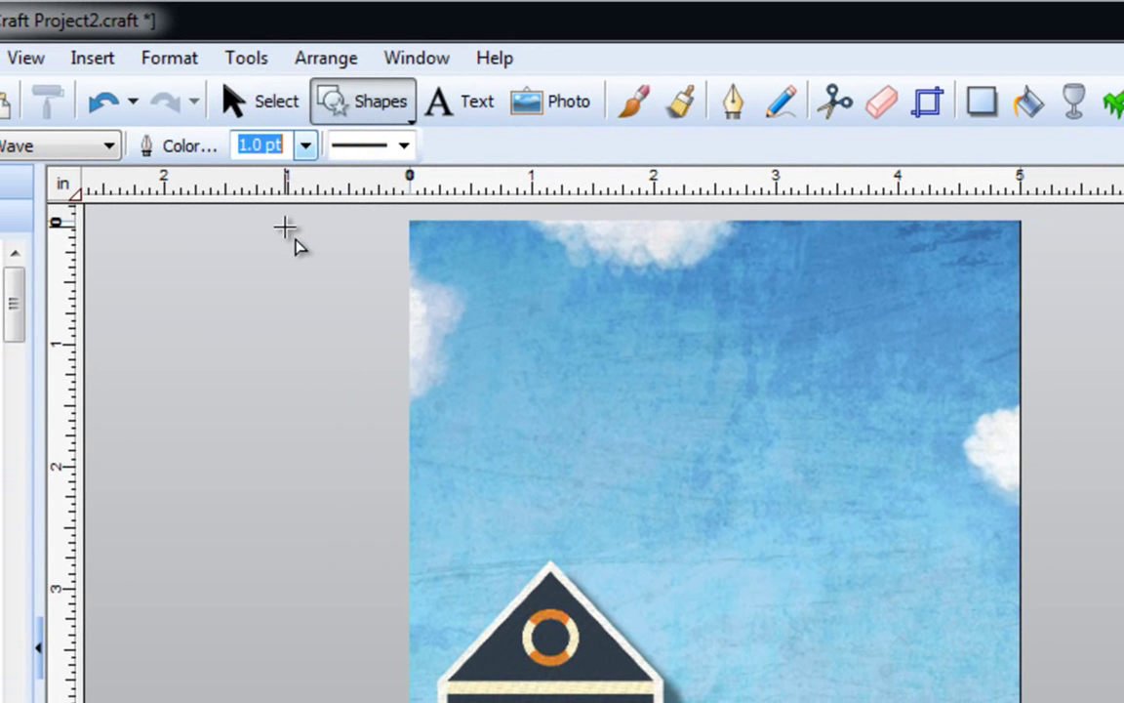
Step: Set the outline colour to near-black (R25 G19 B19) and draw a wide two-peak wave across the sky
{"action": "left_click", "coordinate": [195, 148]}
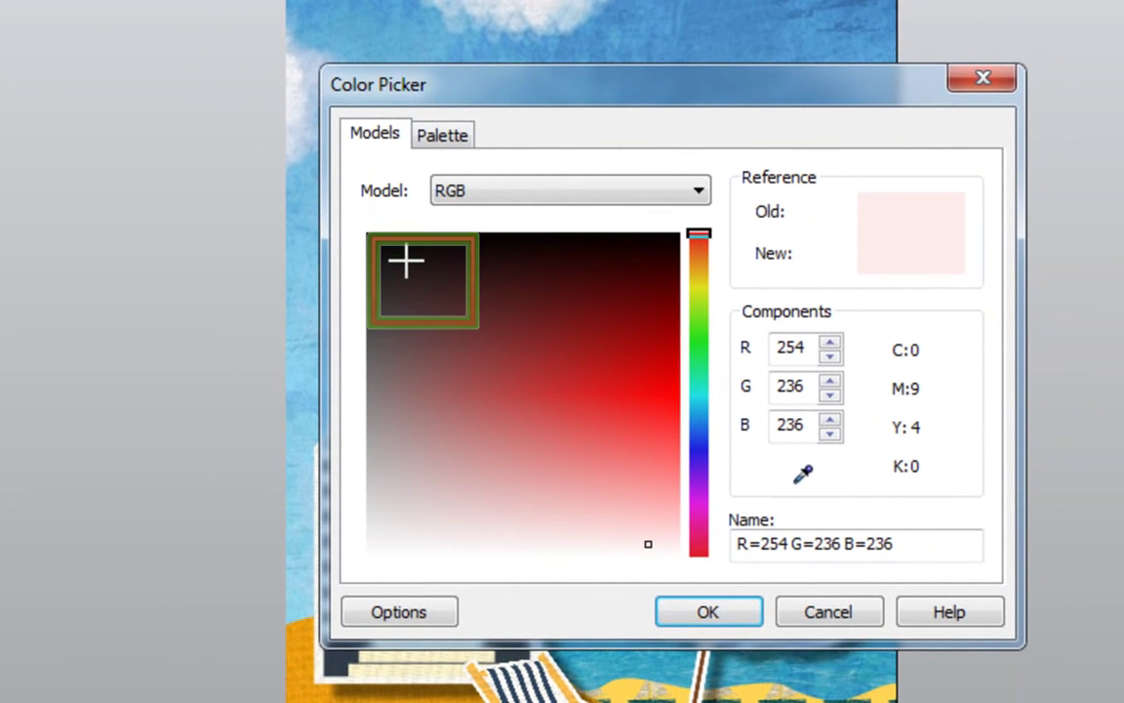
{"action": "left_click", "coordinate": [406, 260]}
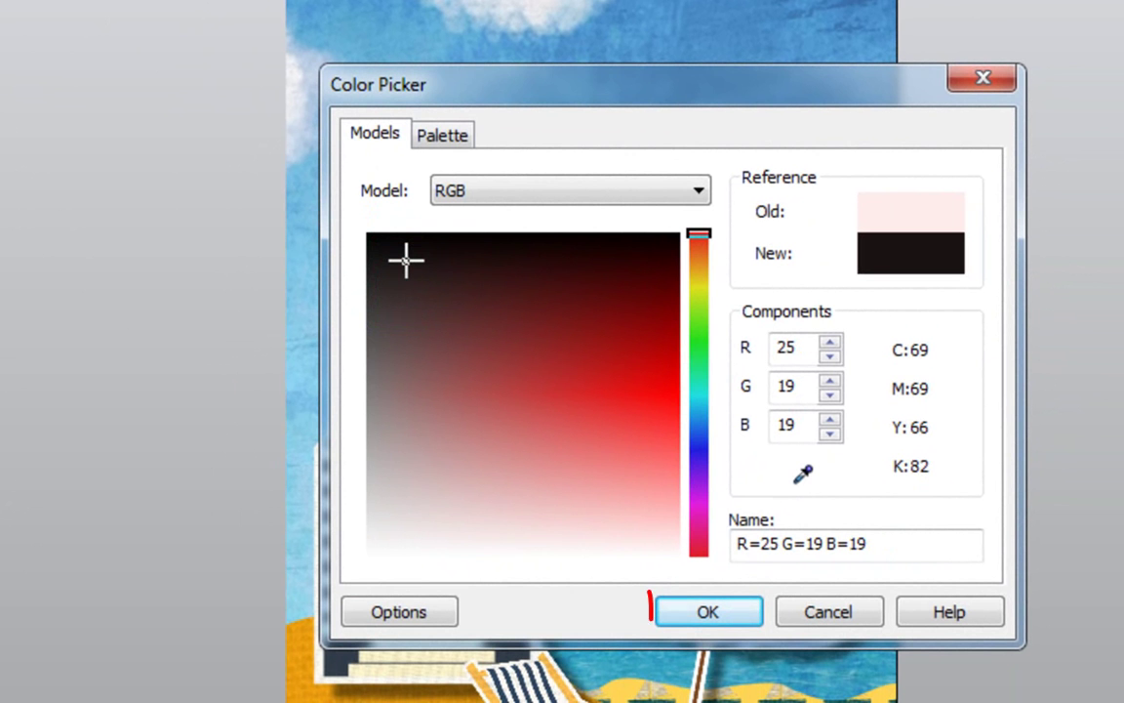
{"action": "left_click", "coordinate": [707, 615]}
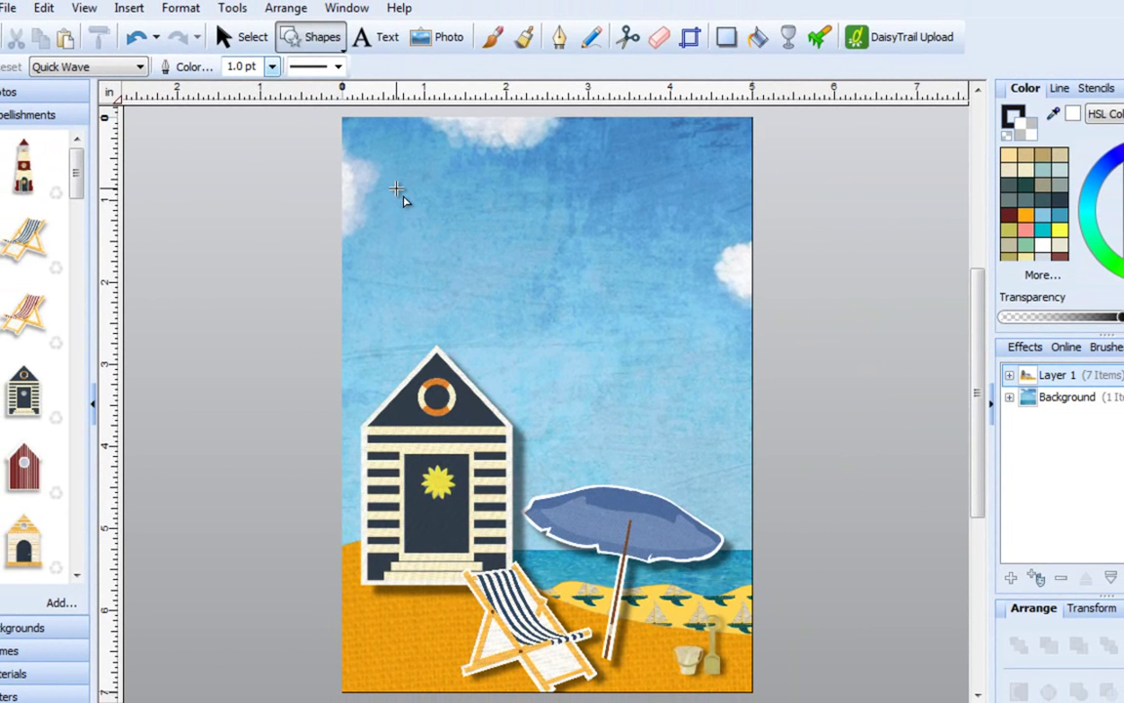
{"action": "left_click_drag", "start_coordinate": [394, 179], "coordinate": [672, 306]}
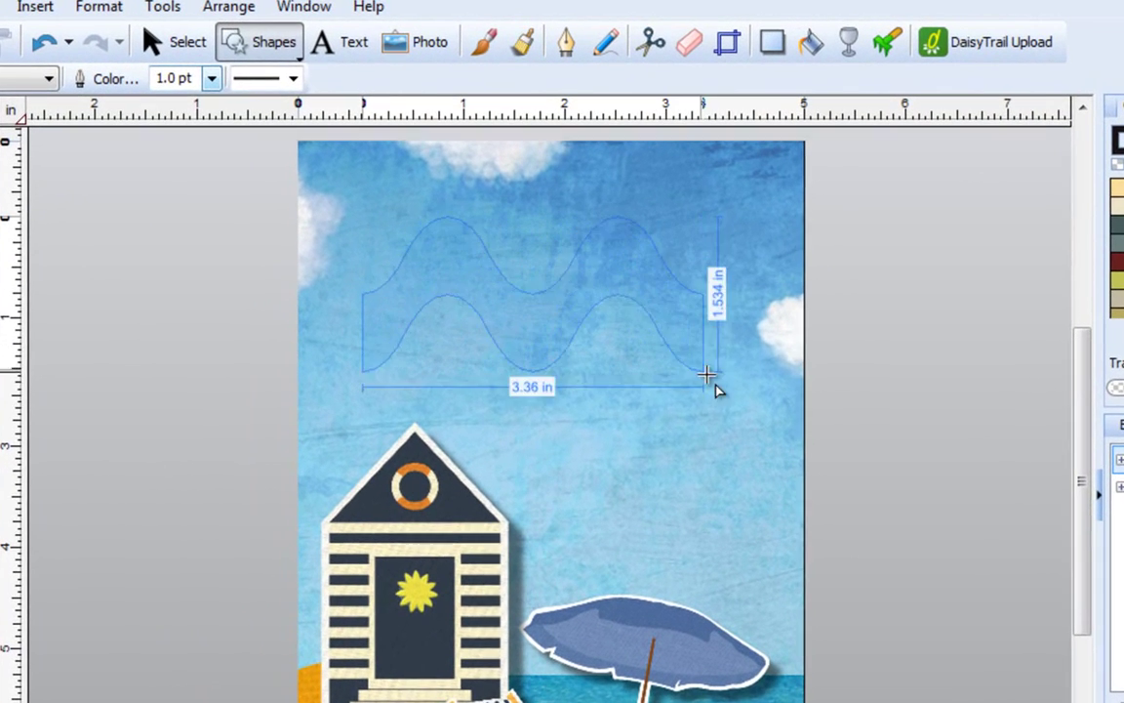
{"action": "left_click_drag", "start_coordinate": [707, 375], "coordinate": [767, 400]}
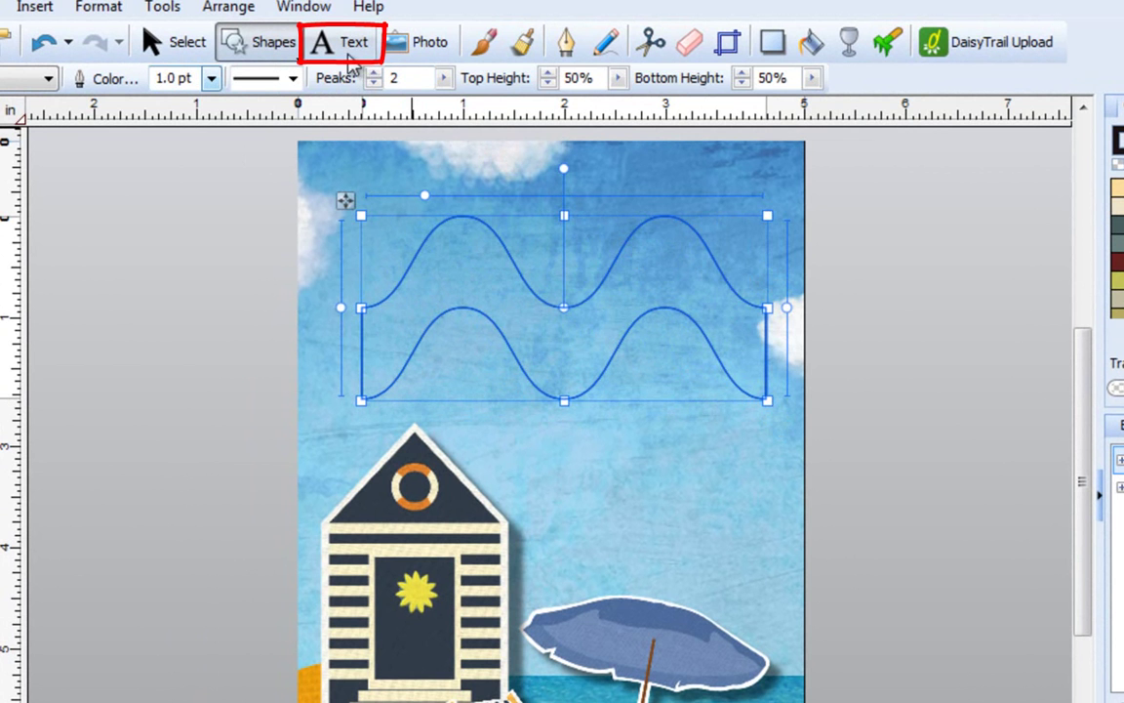
Step: With the Text tool, start text on the wave's upper edge at its left end
{"action": "left_click", "coordinate": [350, 49]}
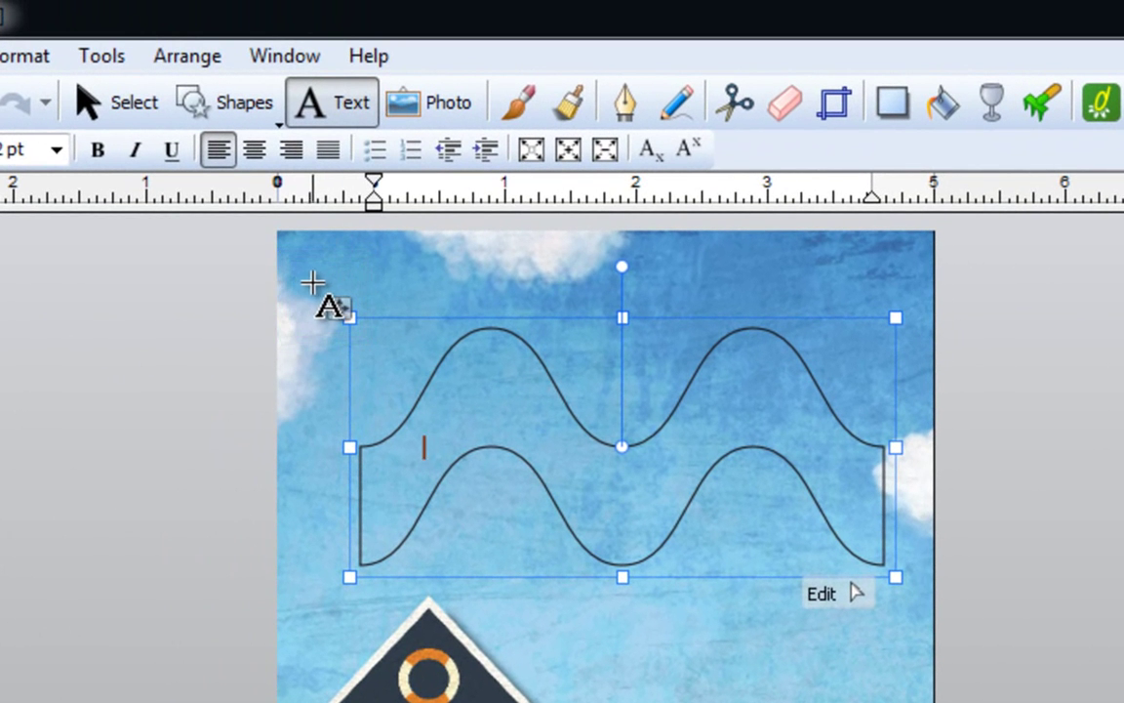
{"action": "left_click", "coordinate": [378, 429]}
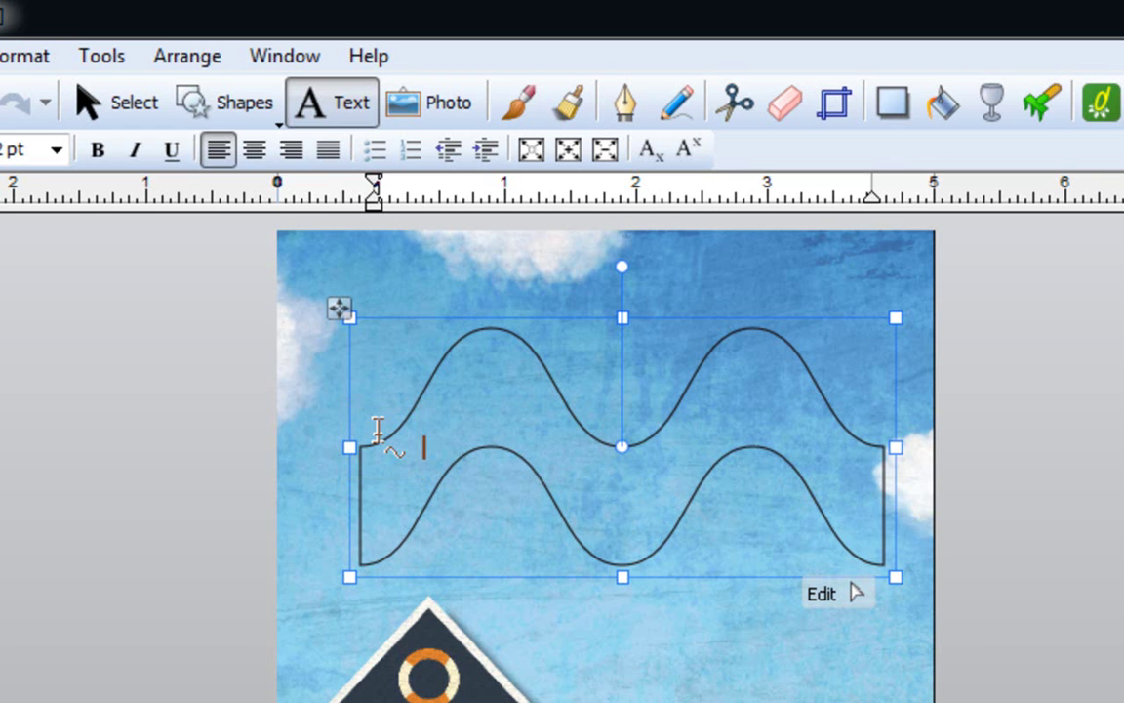
{"action": "left_click", "coordinate": [378, 432]}
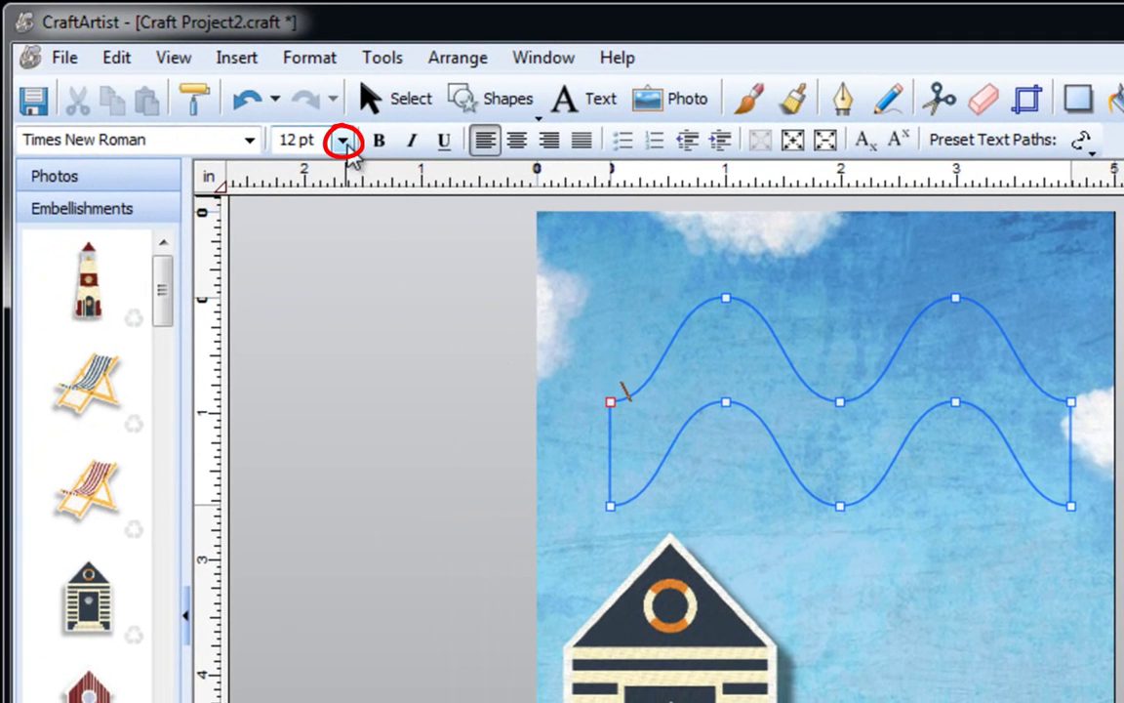
Step: Set the path text to 18 pt Smarty Pants BTN, typing Times New Roman into the font box
{"action": "left_click", "coordinate": [343, 143]}
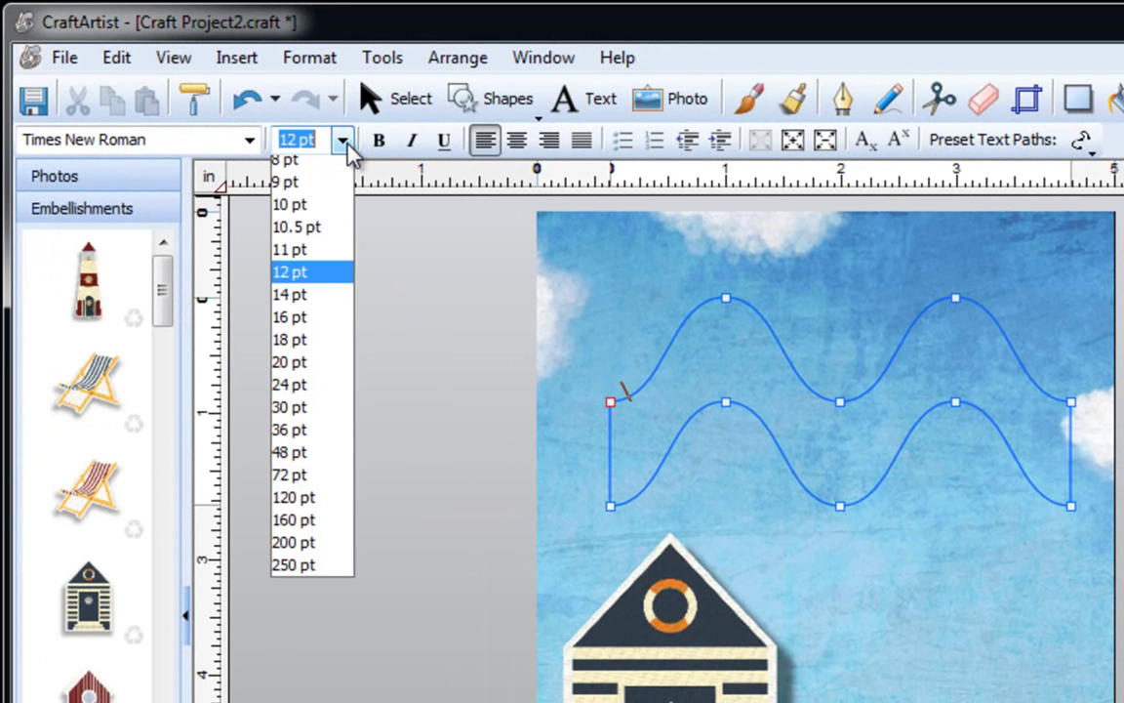
{"action": "left_click", "coordinate": [322, 427]}
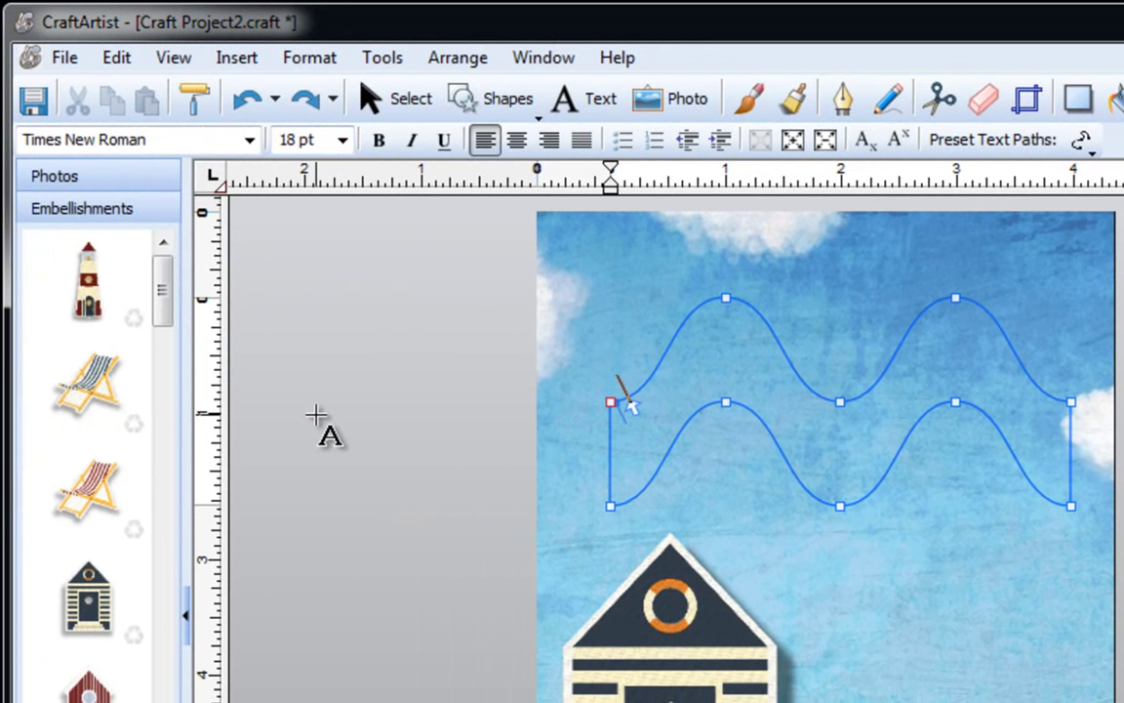
{"action": "left_click", "coordinate": [250, 143]}
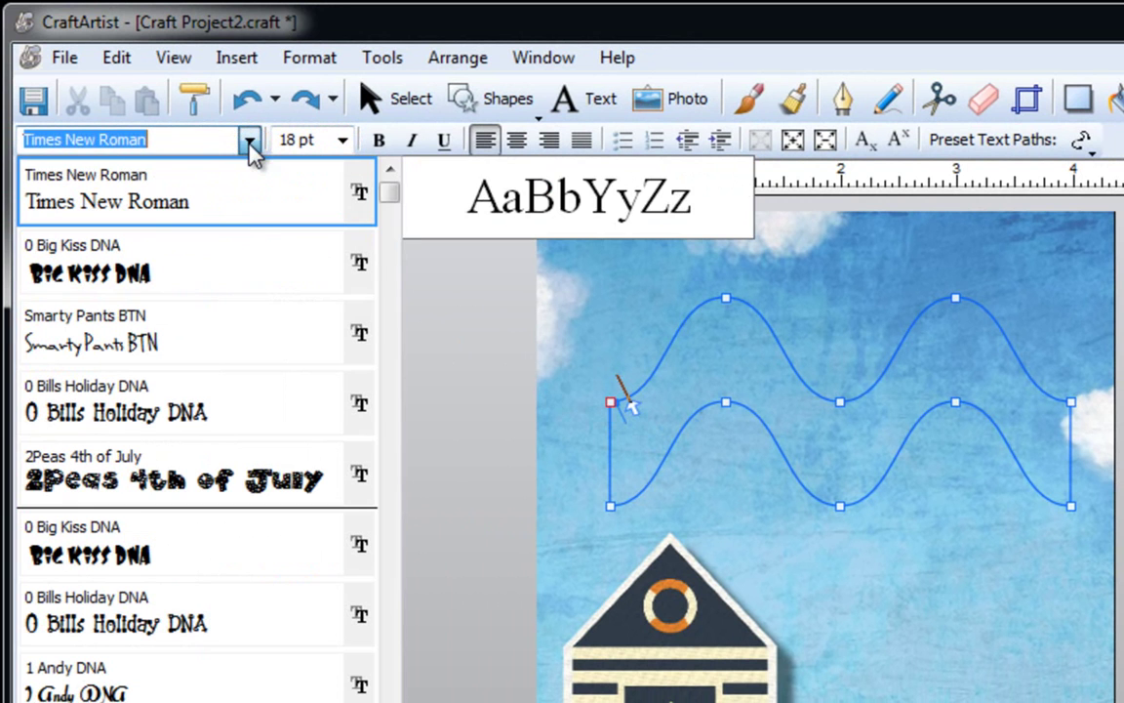
{"action": "left_click", "coordinate": [223, 332]}
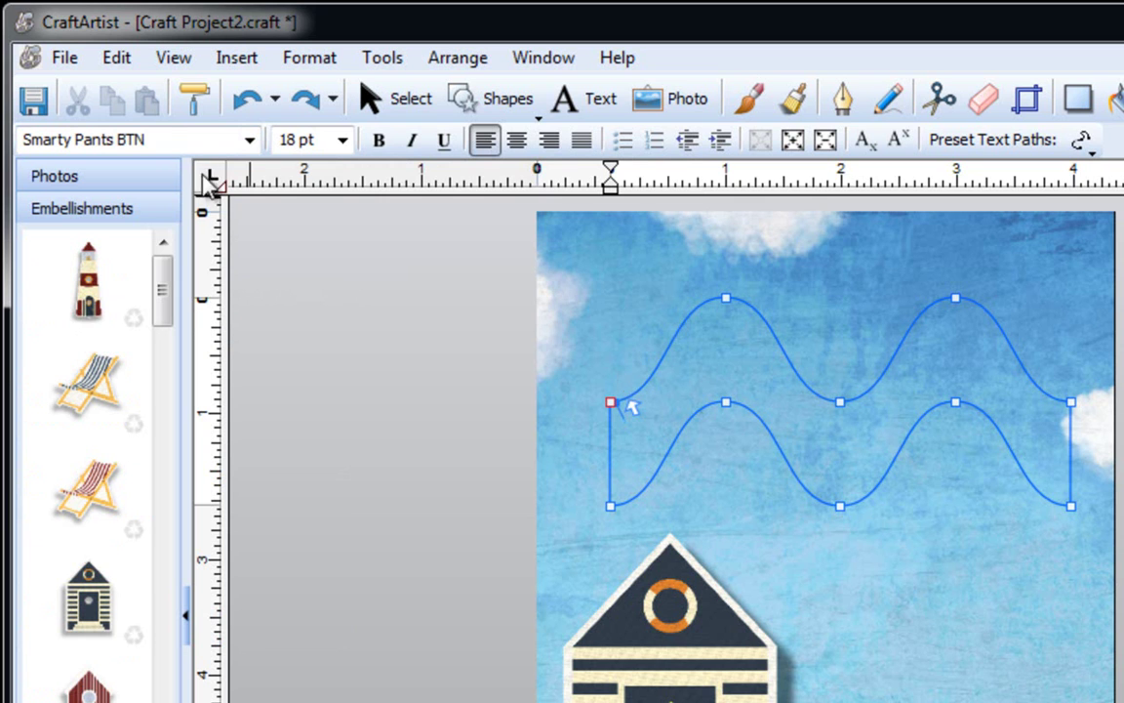
{"action": "left_click", "coordinate": [167, 139]}
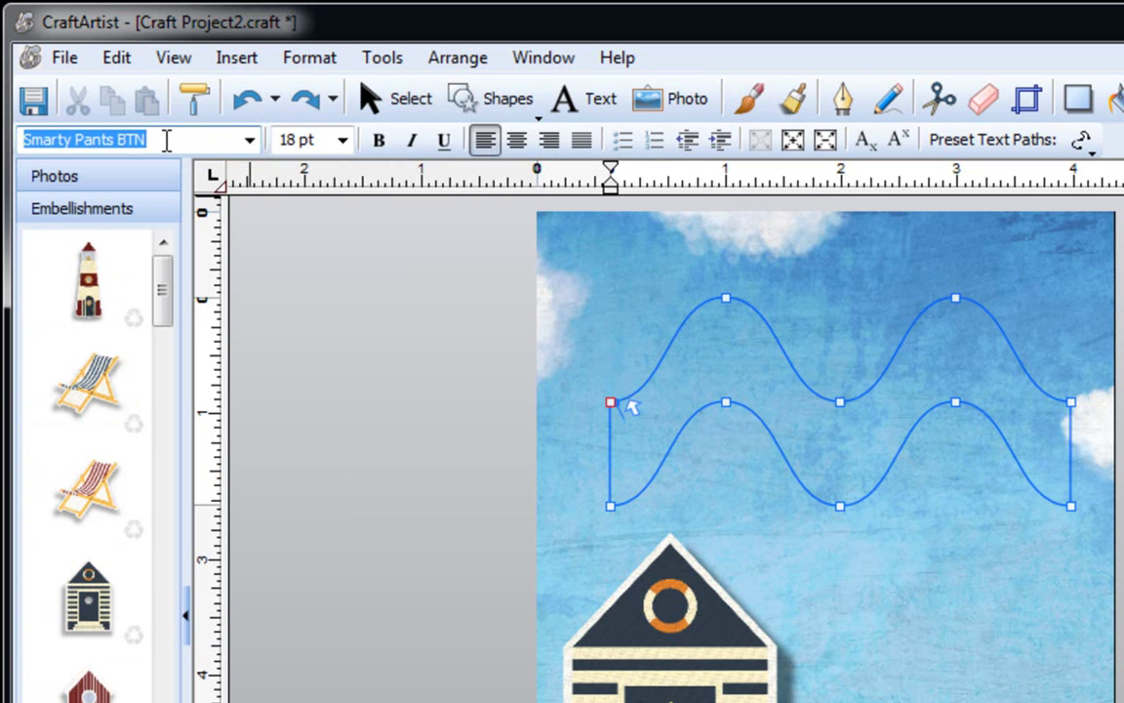
{"action": "type", "text": "Times New Roman"}
Step: Set the size to 20 pt and type 'You are retired, no more work for you, WHOOOOOOO!!!!'
{"action": "left_click", "coordinate": [312, 140]}
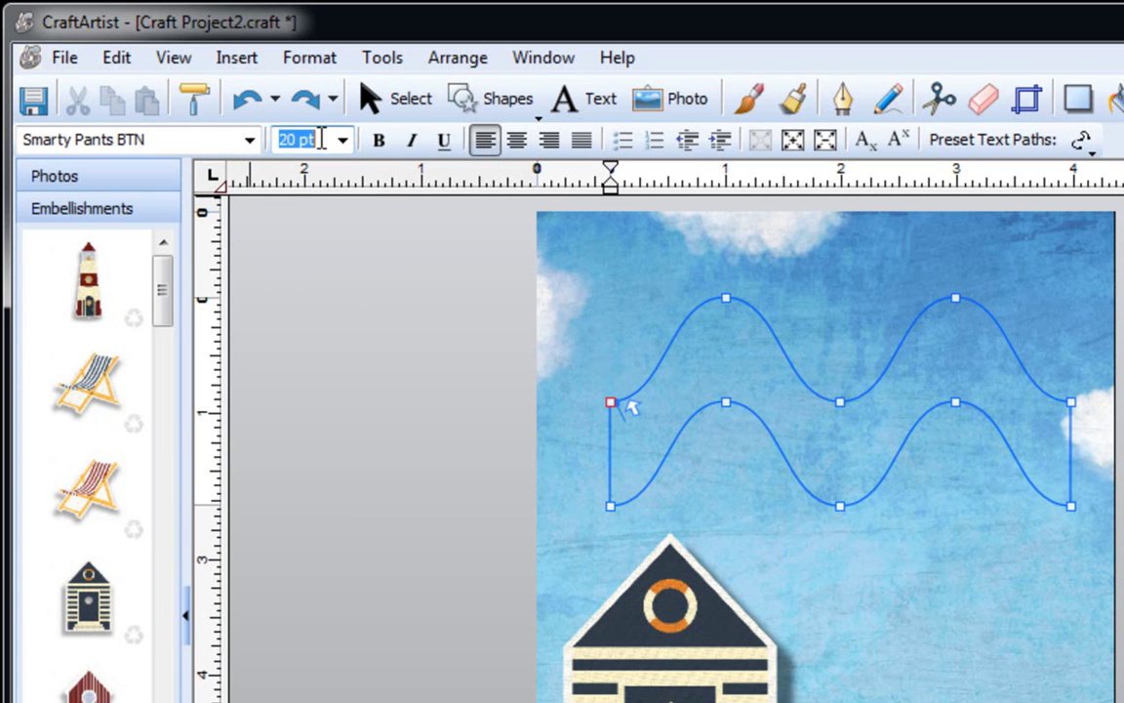
{"action": "key", "text": "Return"}
{"action": "type", "text": "You are retired, no more work for you, WHOOOOOOO!!!!"}
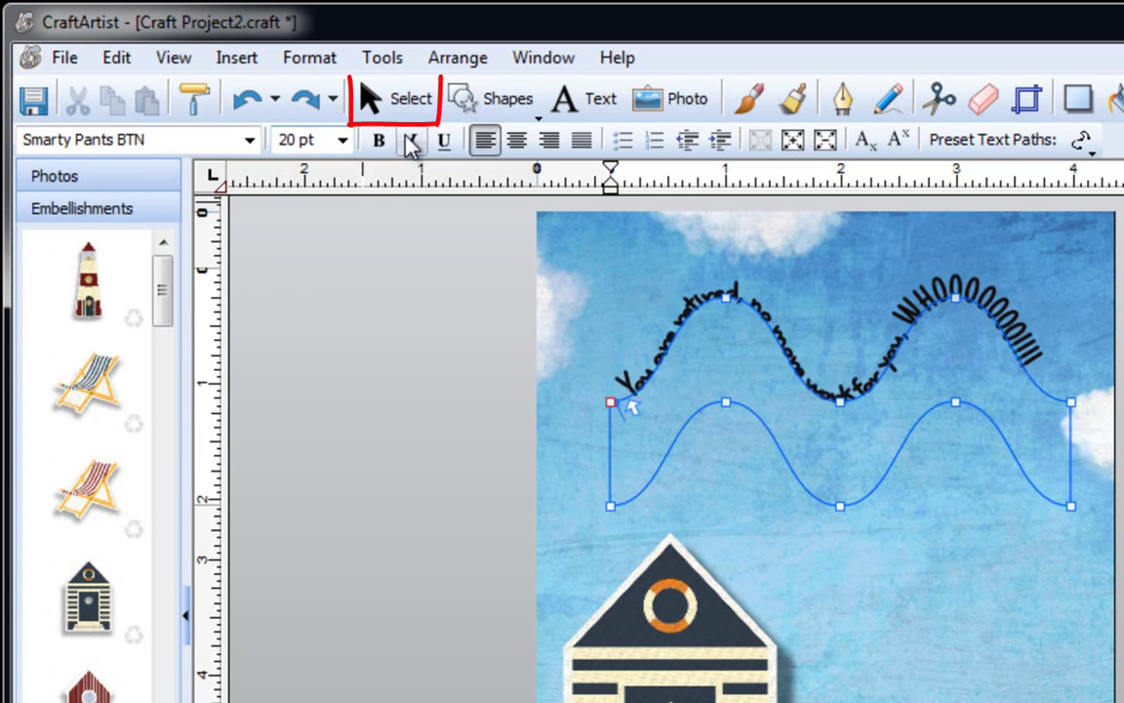
Step: Leave text editing, try Times New Roman on the wave text, then undo back to Smarty Pants BTN
{"action": "left_click", "coordinate": [400, 104]}
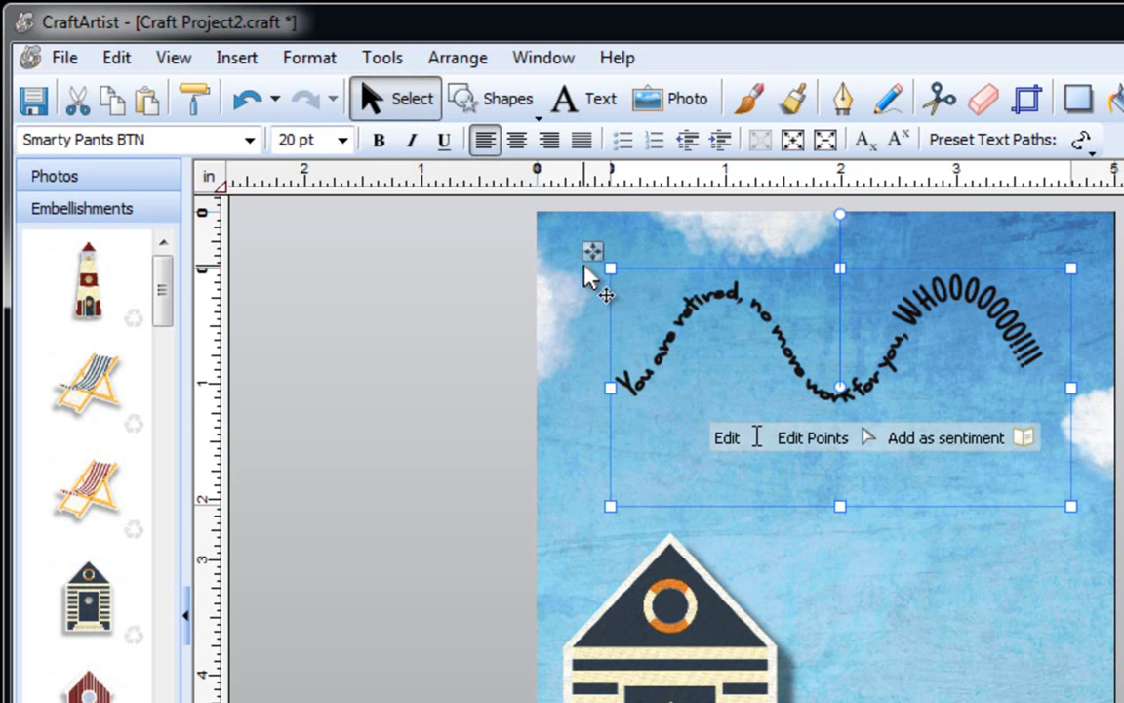
{"action": "left_click", "coordinate": [196, 140]}
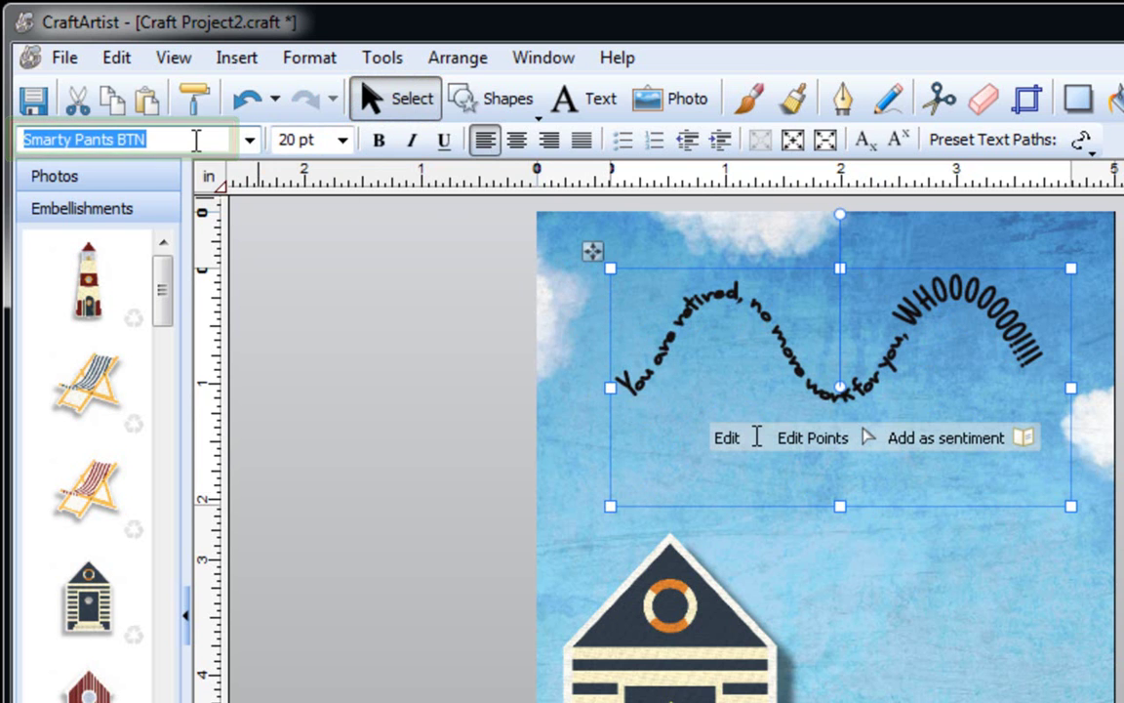
{"action": "type", "text": "Times New Roman"}
{"action": "key", "text": "Return"}
{"action": "key", "text": "ctrl+z"}
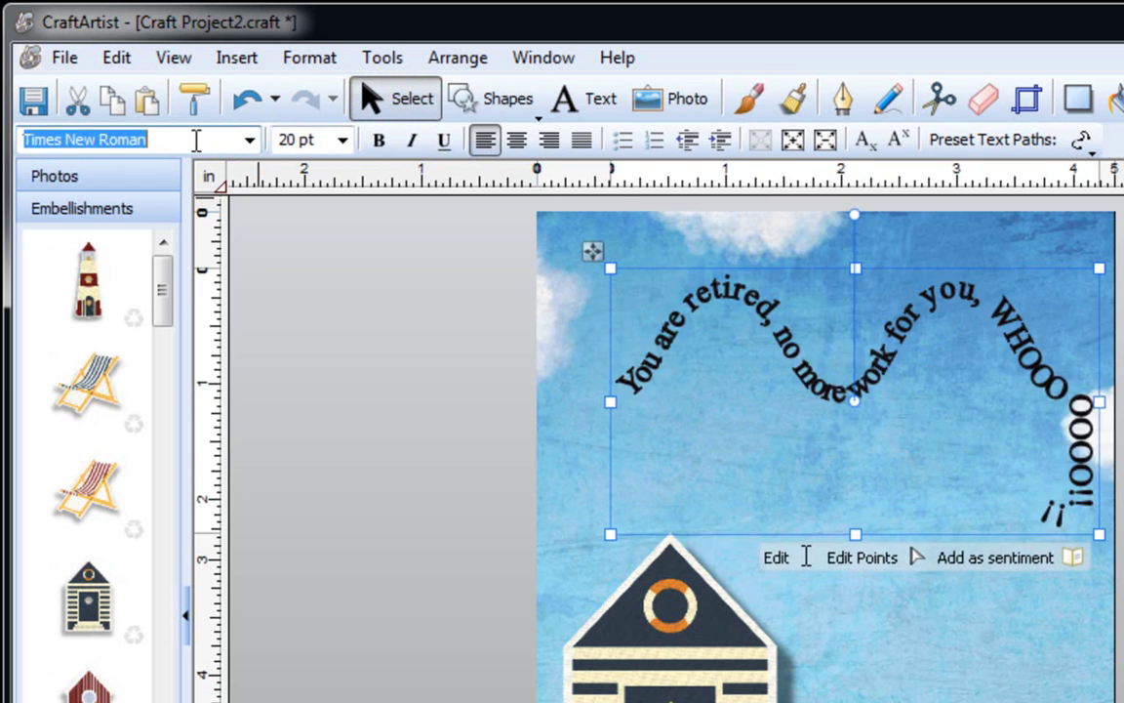
Step: Try 24 pt for the wave text, then set it back to 20 pt
{"action": "left_click", "coordinate": [321, 140]}
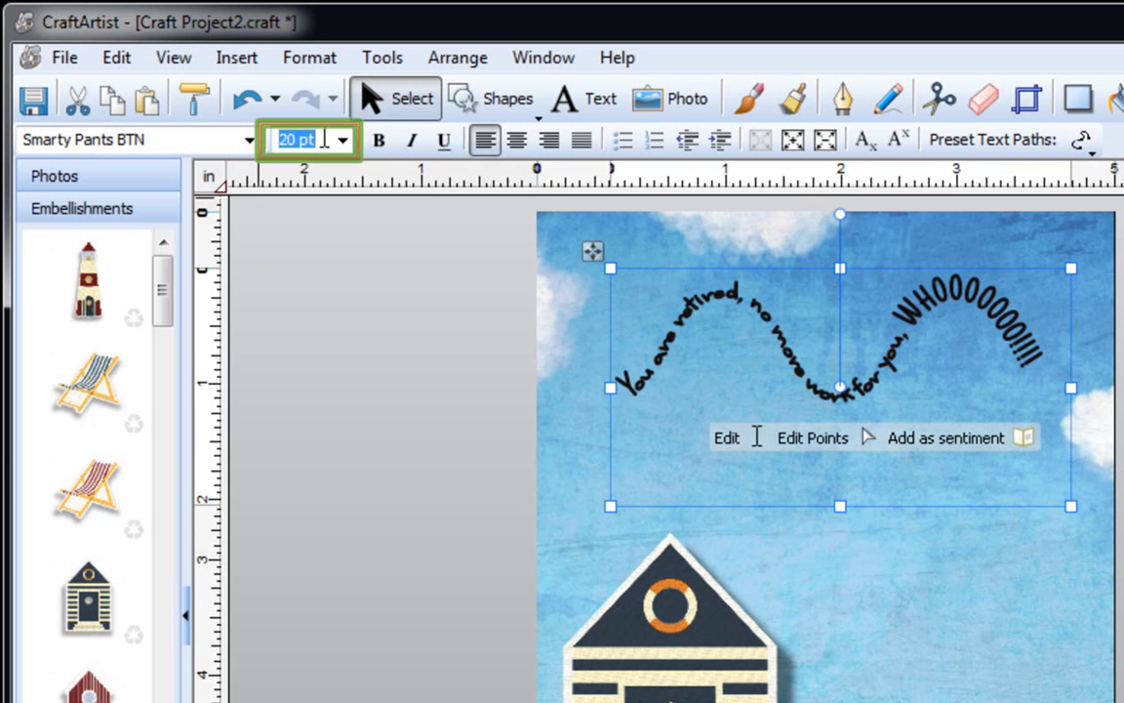
{"action": "type", "text": "24"}
{"action": "key", "text": "Return"}
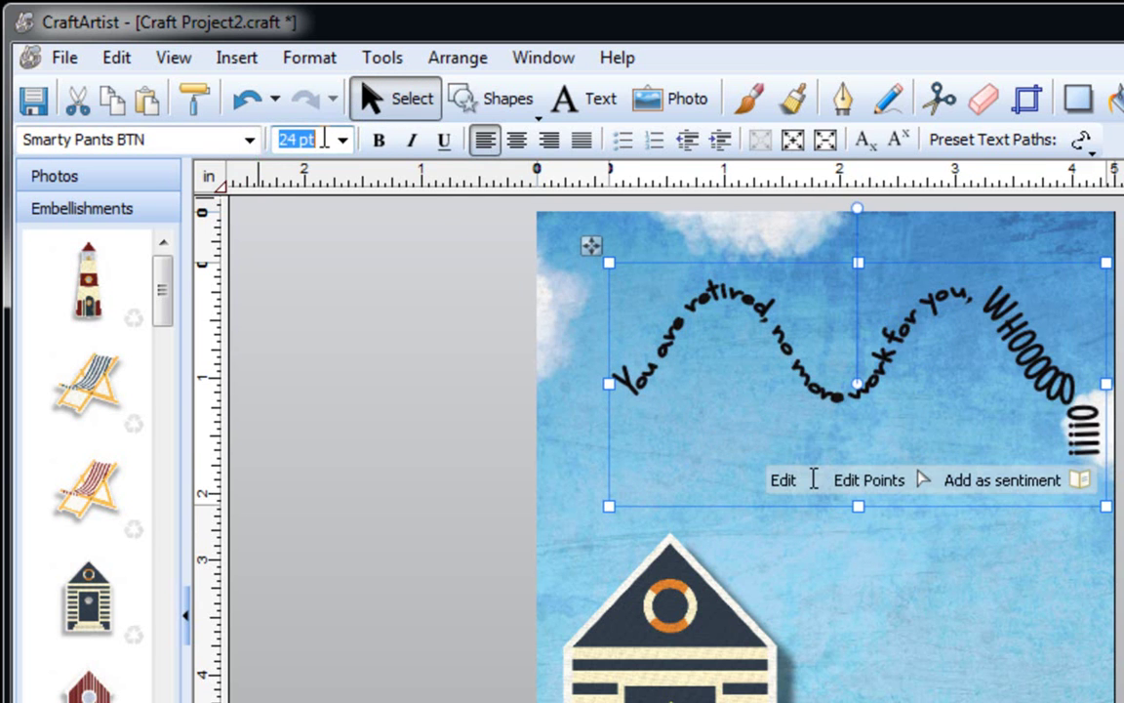
{"action": "type", "text": "20"}
{"action": "key", "text": "Return"}
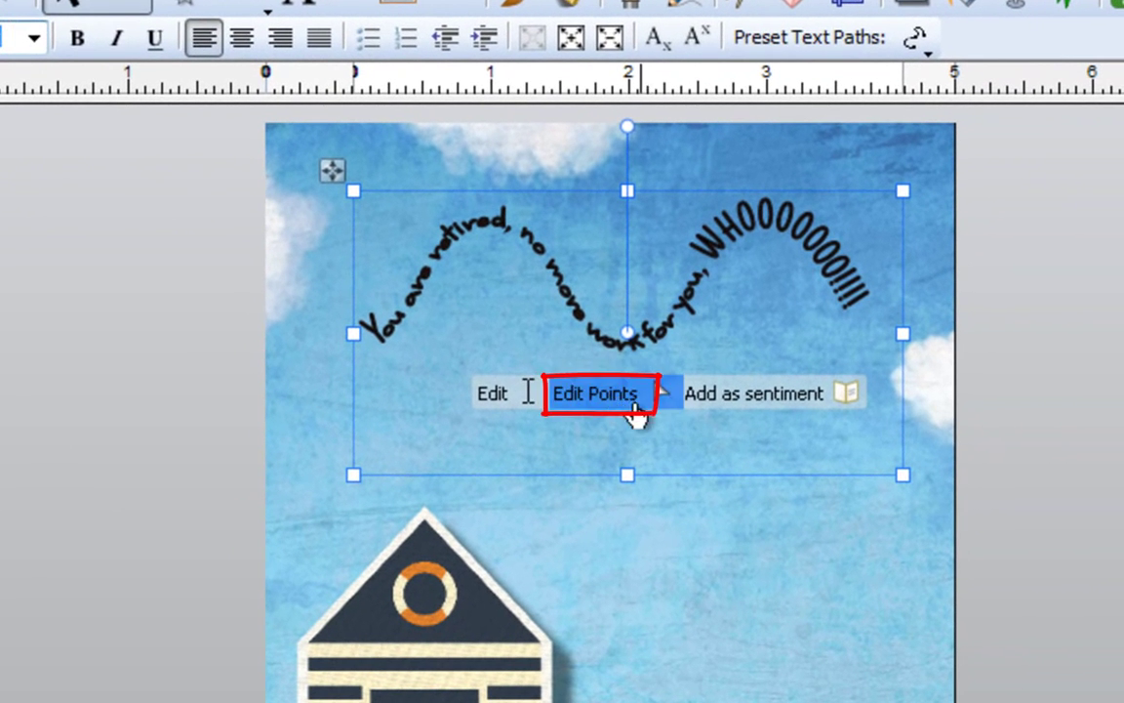
Step: Raise the wave path's middle dip and bend the curve on both sides for a gentler wave
{"action": "left_click", "coordinate": [708, 415]}
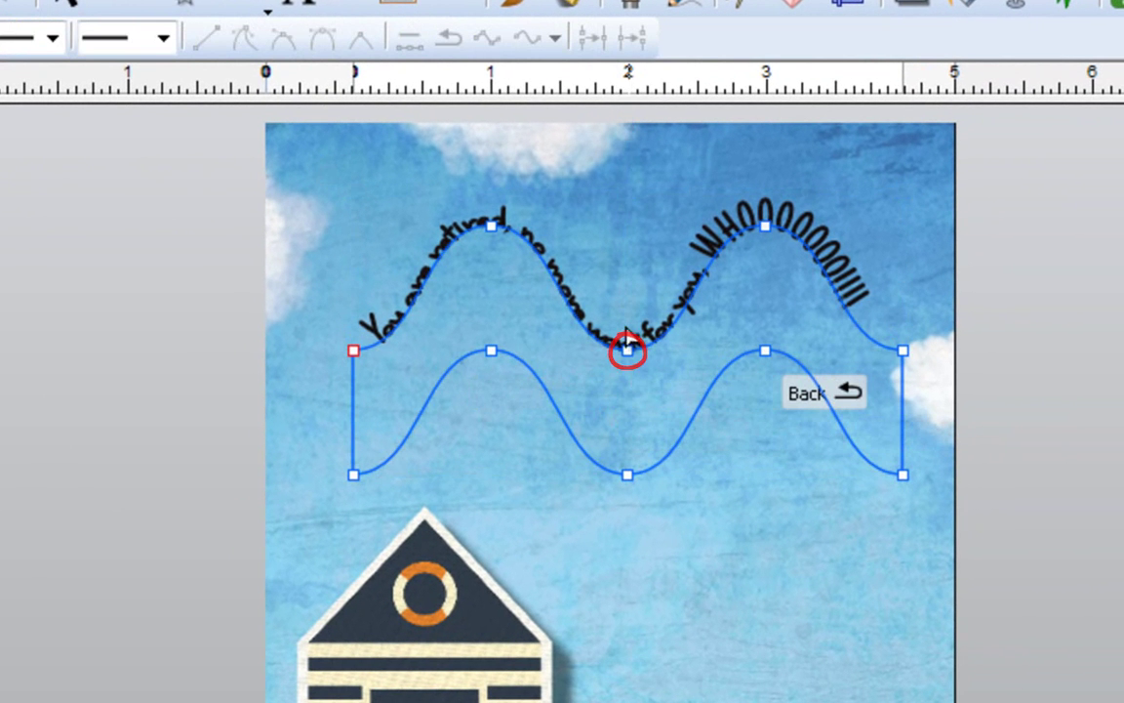
{"action": "left_click", "coordinate": [760, 271]}
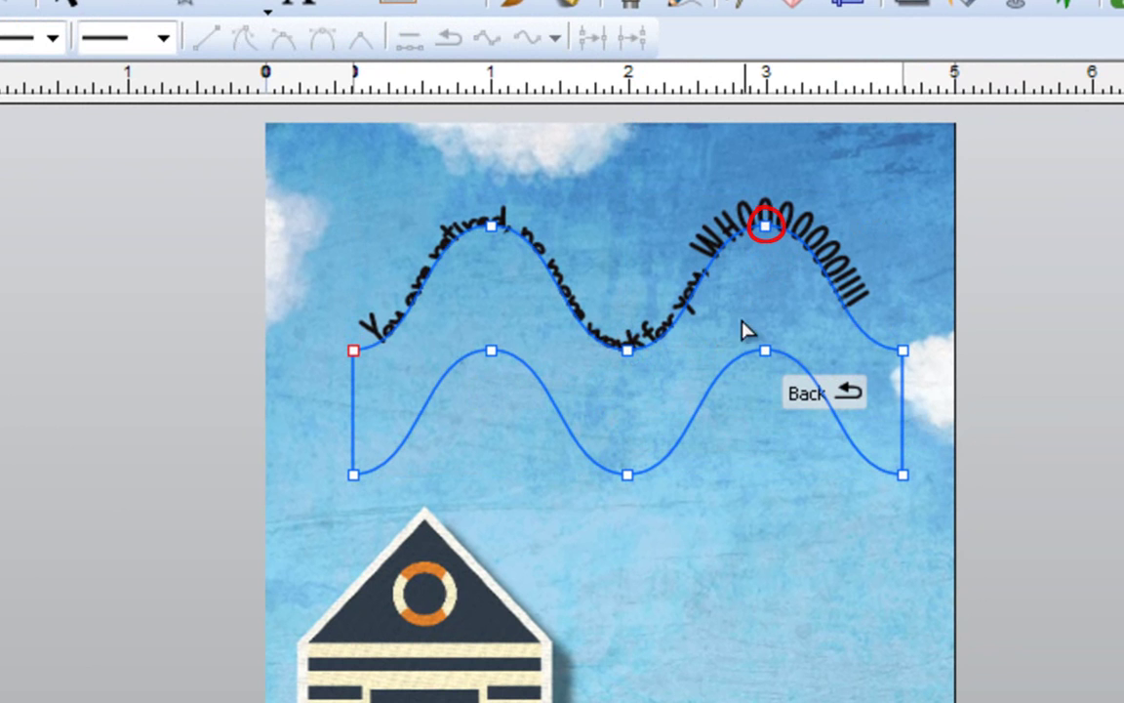
{"action": "left_click_drag", "start_coordinate": [631, 363], "coordinate": [632, 298]}
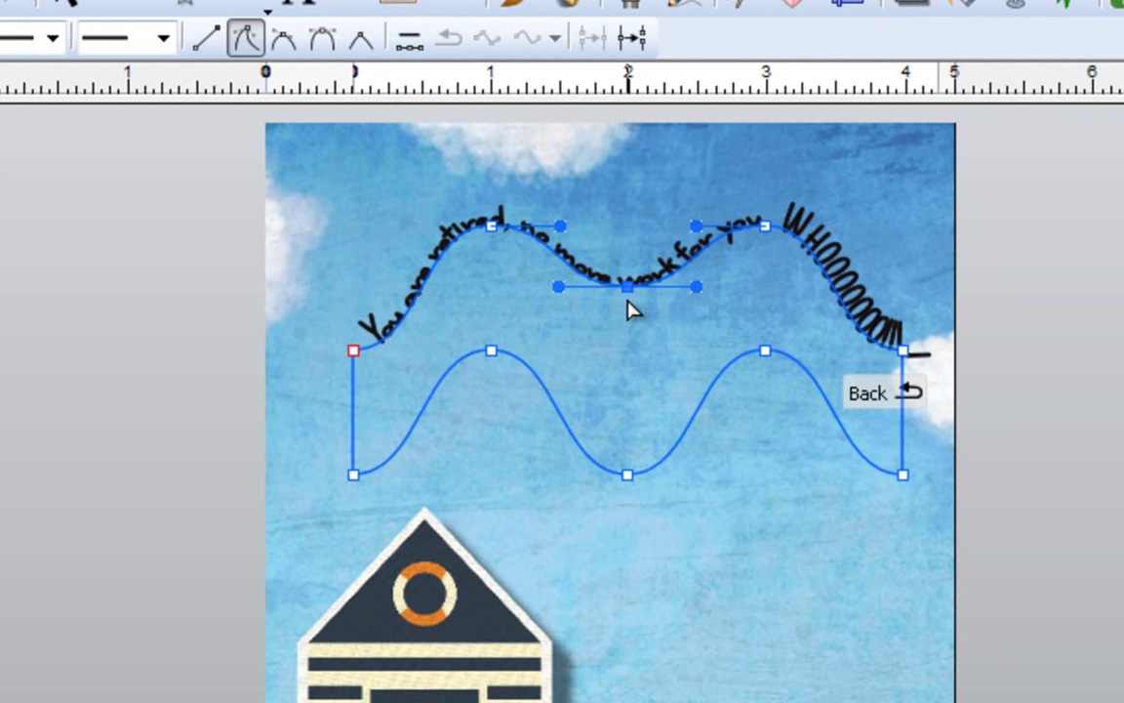
{"action": "left_click", "coordinate": [697, 287]}
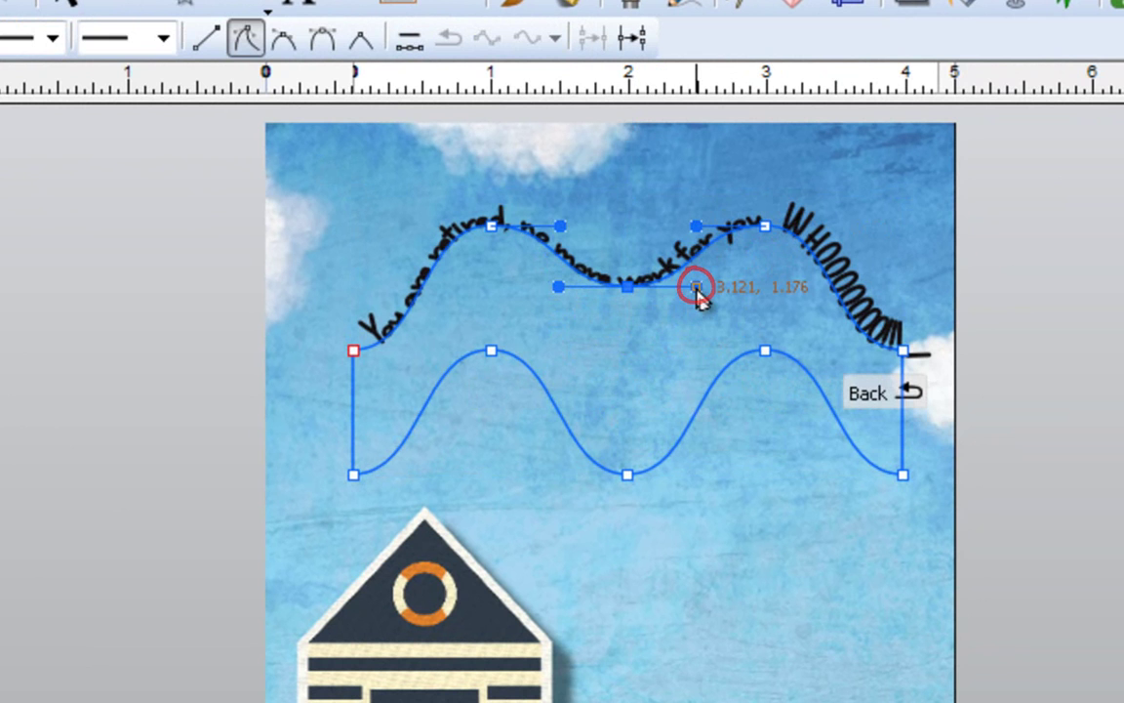
{"action": "left_click_drag", "start_coordinate": [696, 291], "coordinate": [668, 333]}
{"action": "left_click_drag", "start_coordinate": [558, 286], "coordinate": [570, 344]}
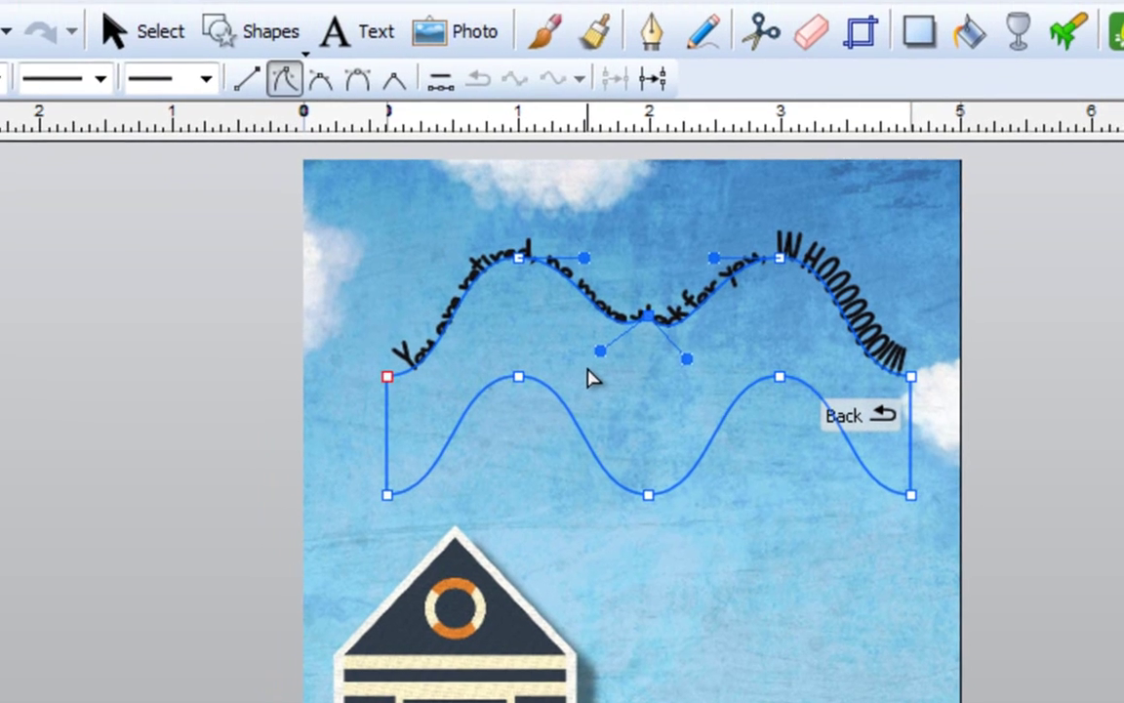
{"action": "left_click", "coordinate": [592, 379]}
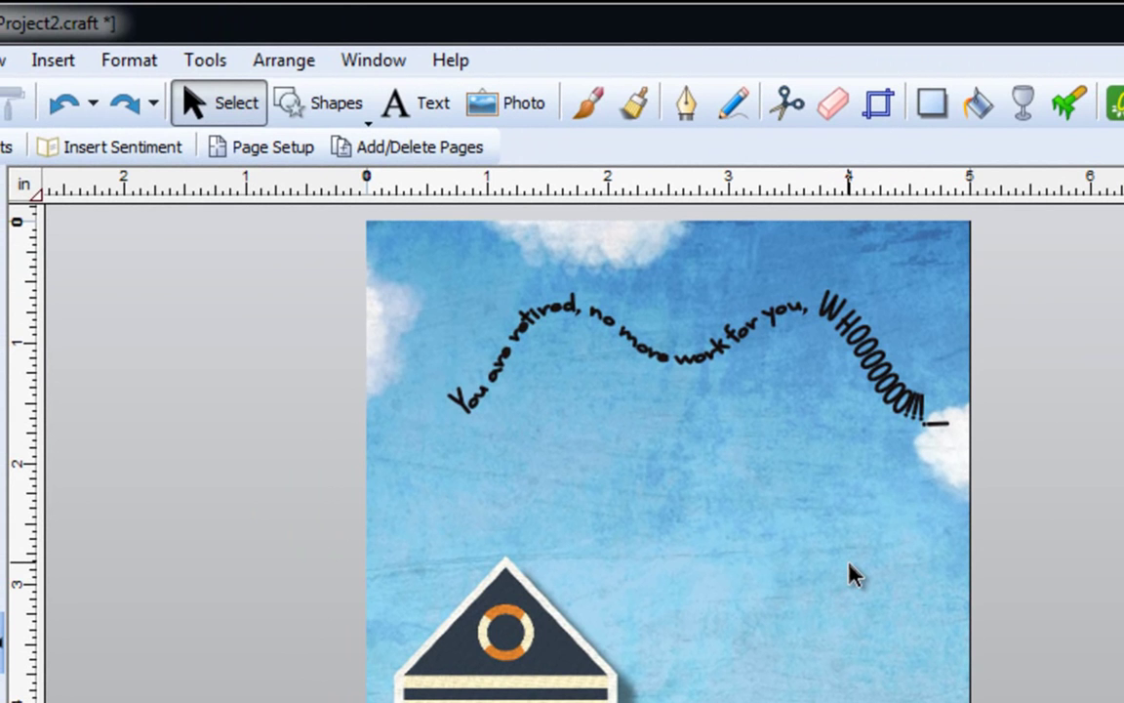
Step: Delete the curved sky text and place a striped deckchair embellishment above the beach hut
{"action": "left_click", "coordinate": [766, 349]}
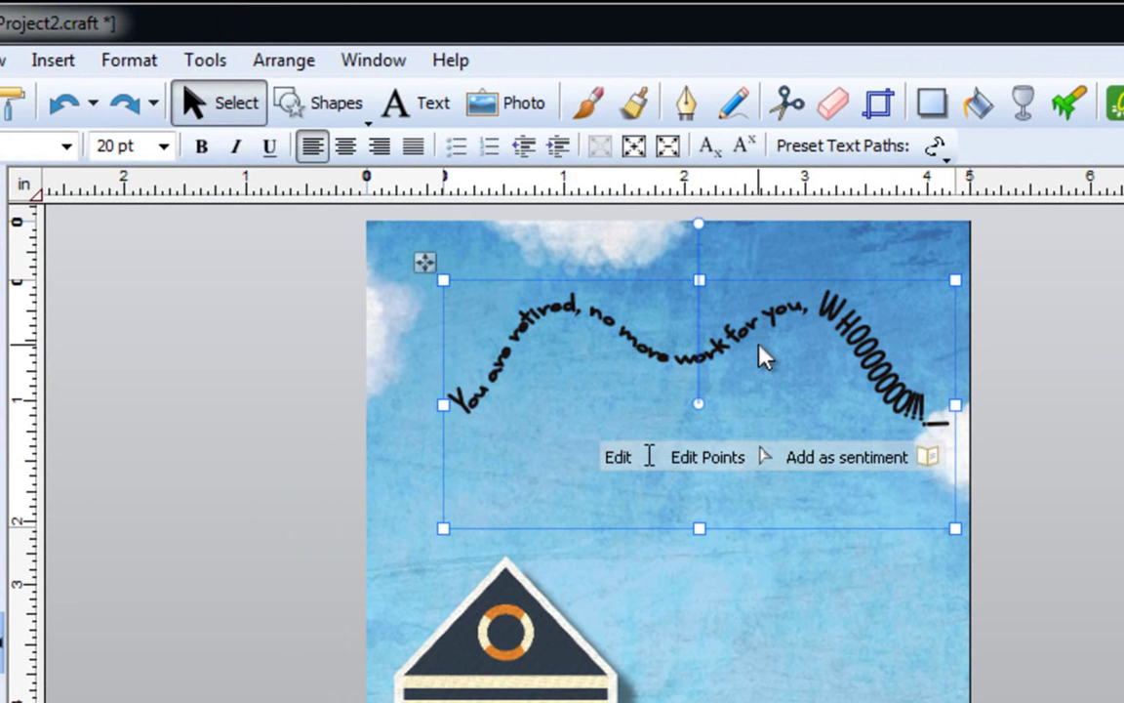
{"action": "key", "text": "Delete"}
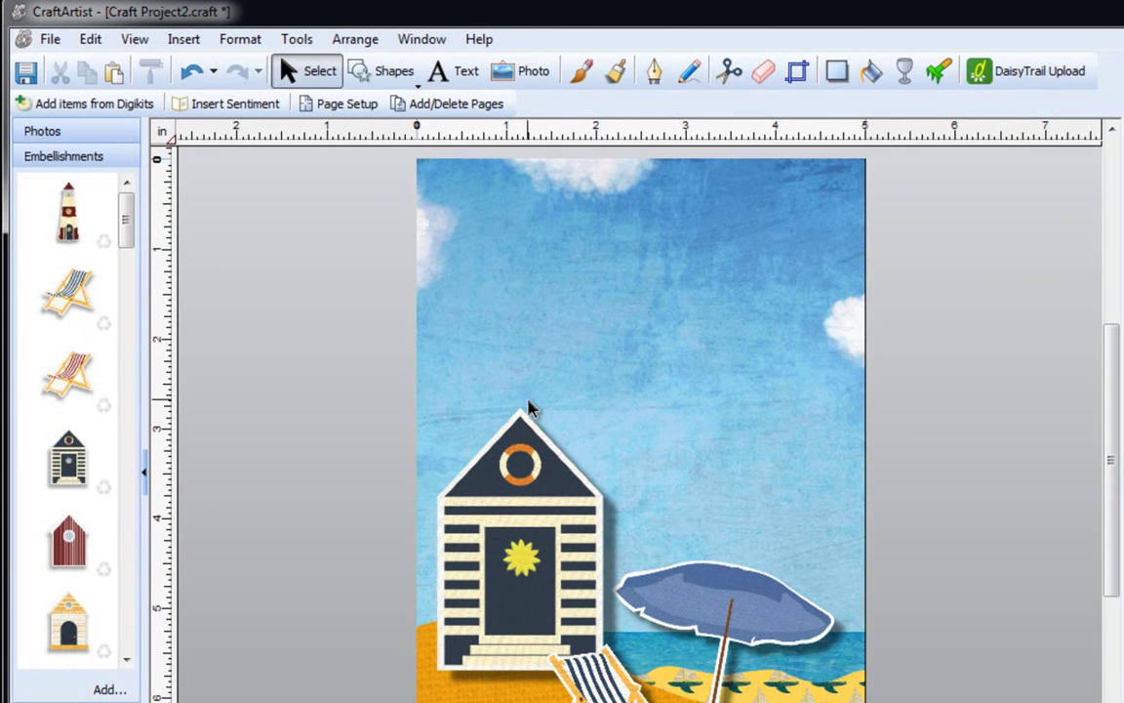
{"action": "left_click_drag", "start_coordinate": [93, 319], "coordinate": [642, 381]}
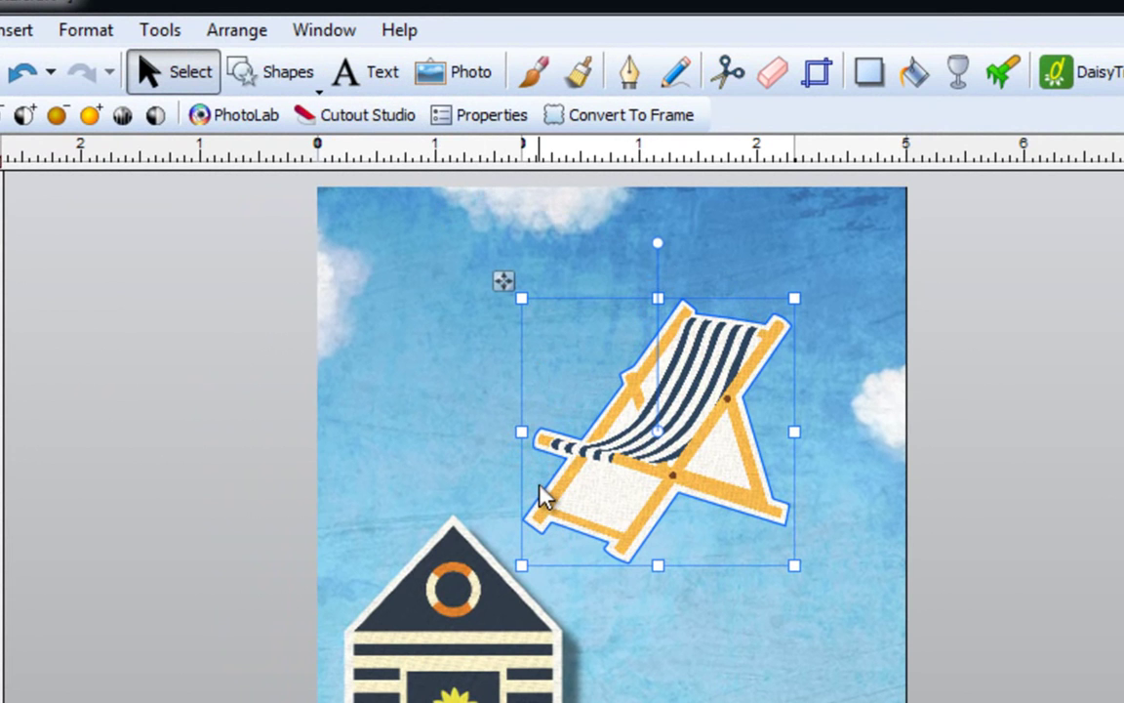
Step: Trace the deckchair's front leg, seat and back with the Pen tool, curving around the top-right corner
{"action": "left_click", "coordinate": [629, 74]}
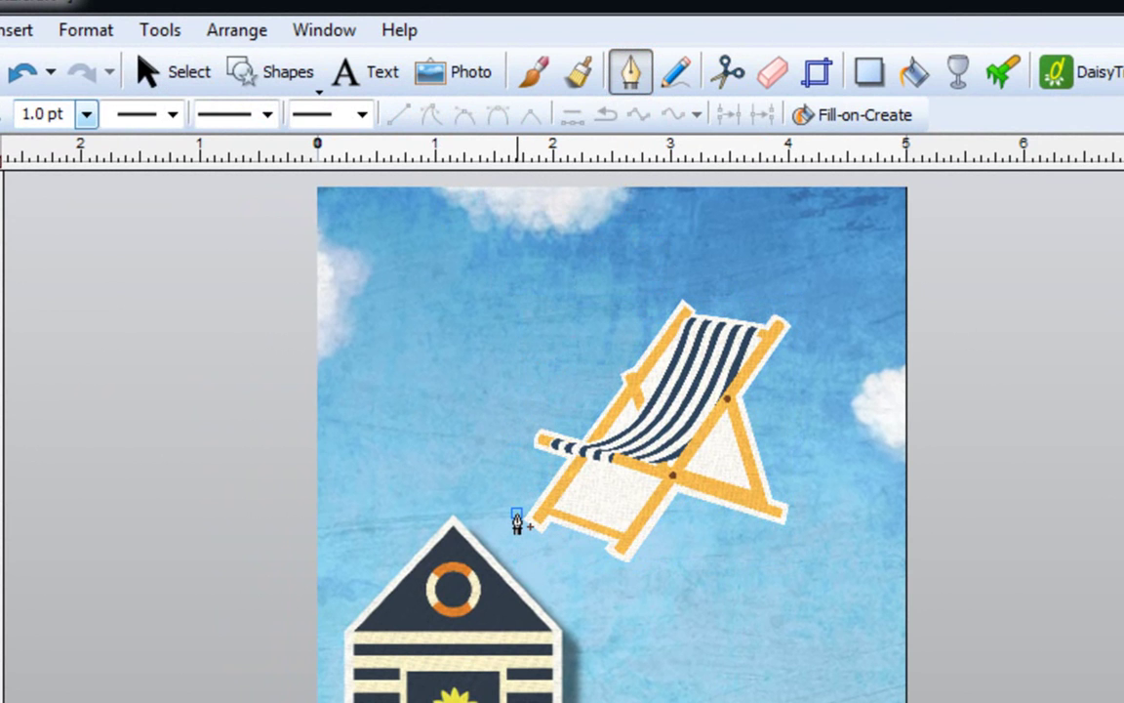
{"action": "left_click", "coordinate": [562, 473]}
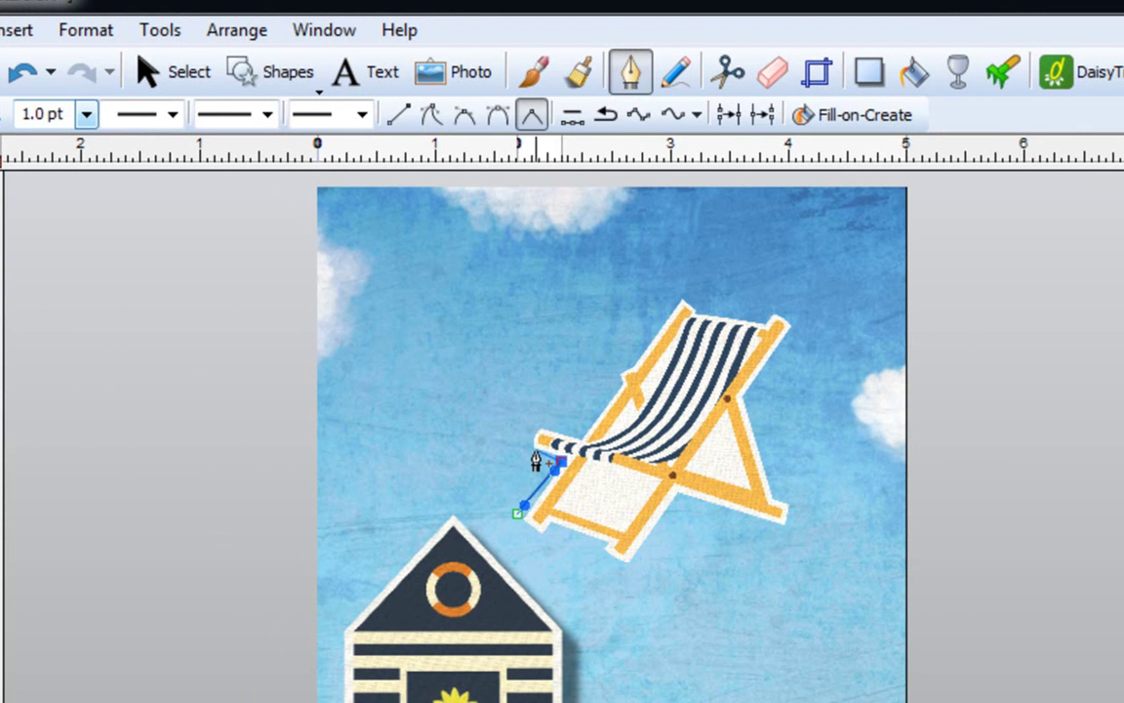
{"action": "left_click", "coordinate": [529, 451]}
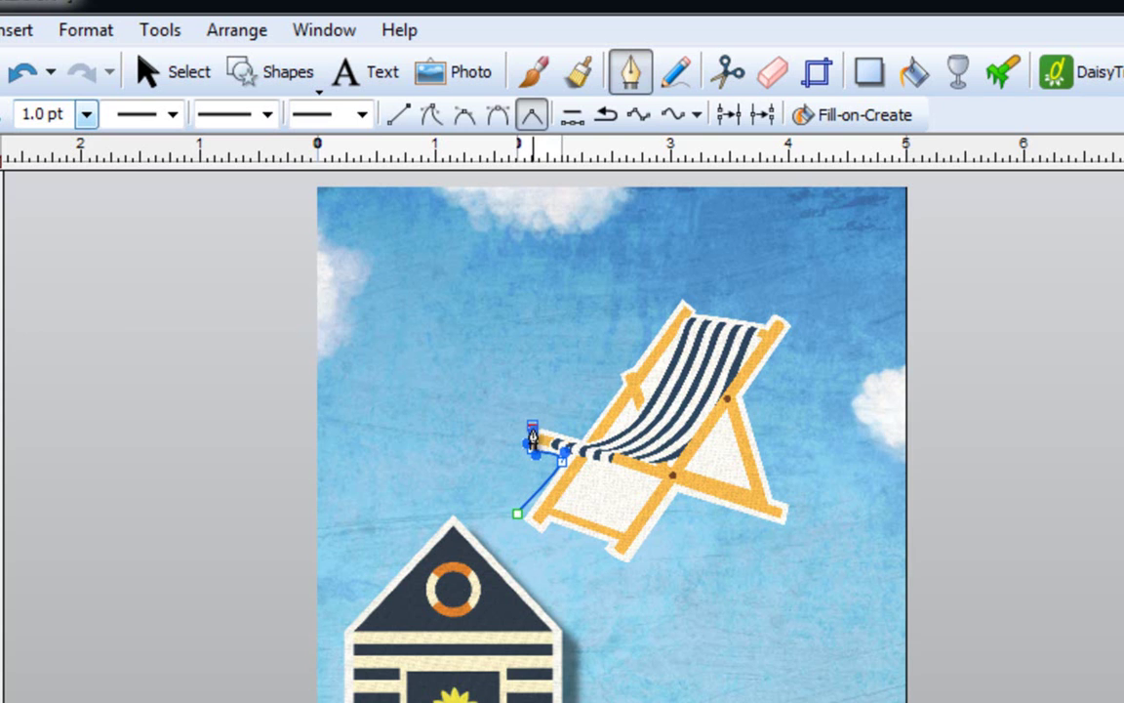
{"action": "left_click", "coordinate": [579, 442]}
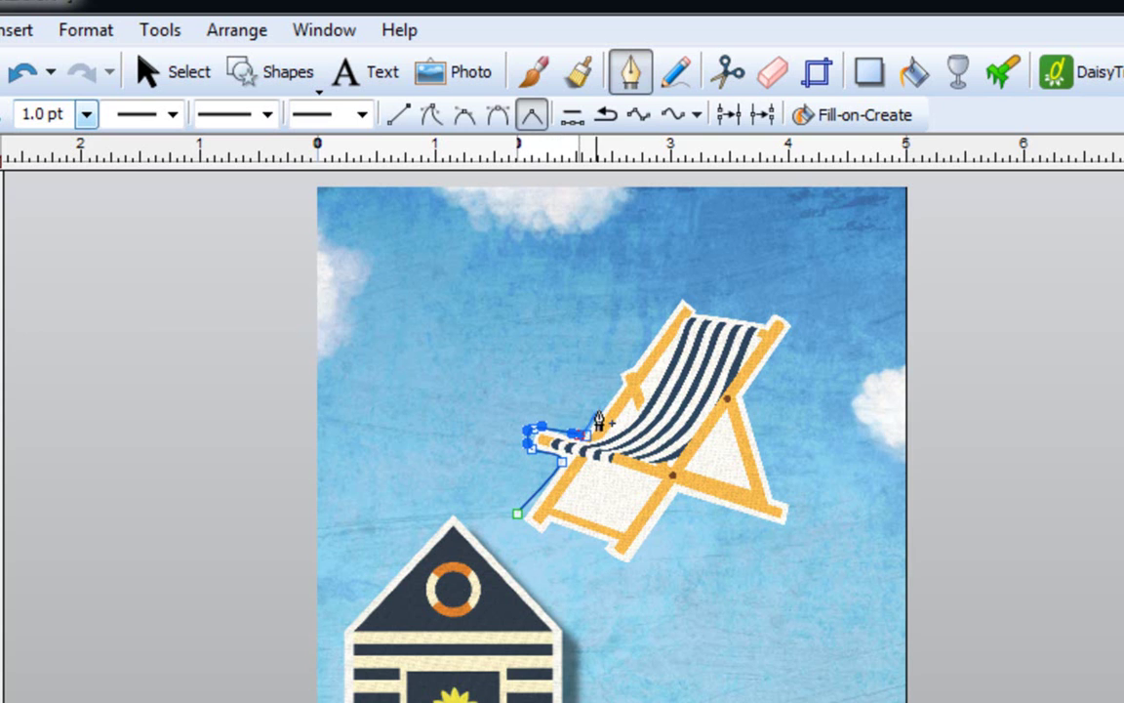
{"action": "left_click", "coordinate": [614, 388]}
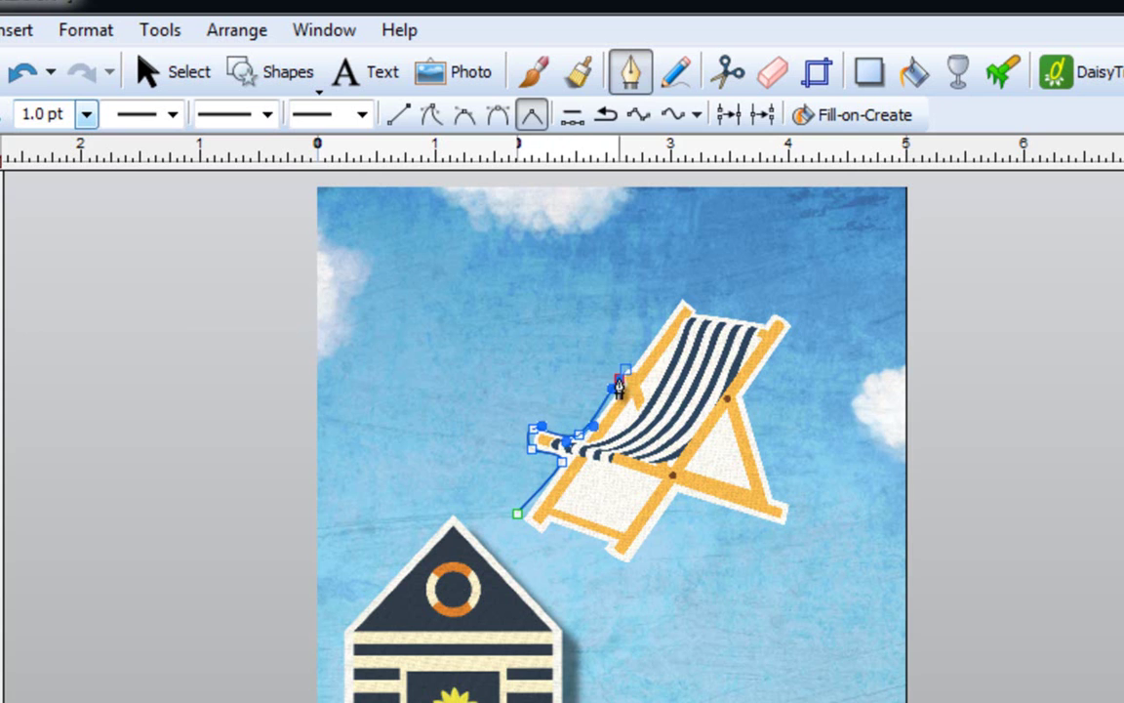
{"action": "left_click", "coordinate": [678, 303]}
{"action": "left_click", "coordinate": [702, 313]}
{"action": "left_click_drag", "start_coordinate": [771, 314], "coordinate": [791, 337]}
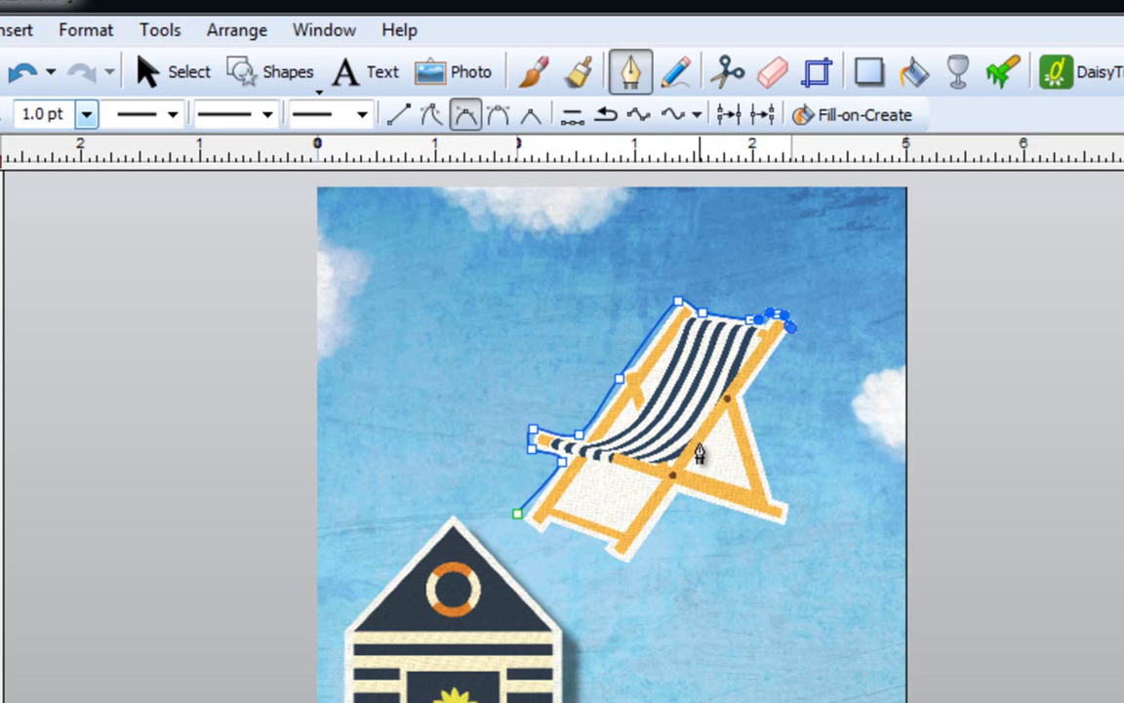
Step: Attach text to the traced chair line and paste 'Relax, you are finally retired' along it
{"action": "left_click", "coordinate": [381, 72]}
{"action": "left_click", "coordinate": [515, 514]}
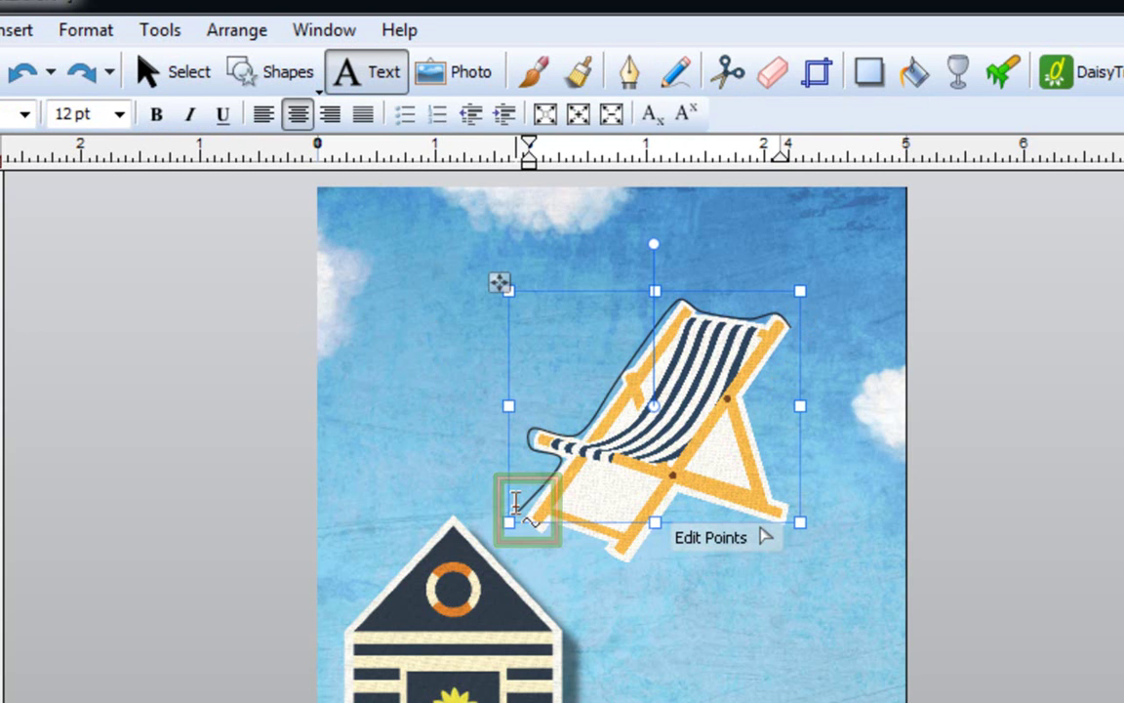
{"action": "left_click", "coordinate": [520, 507]}
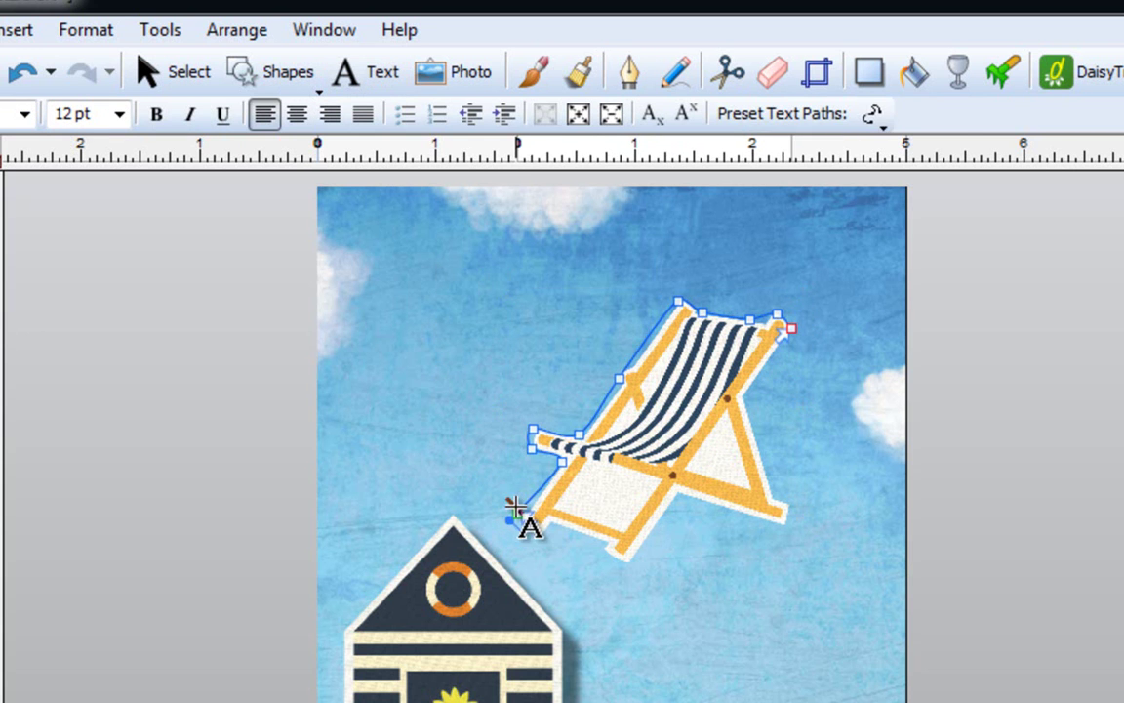
{"action": "type", "text": "Relax, he's finally retired!"}
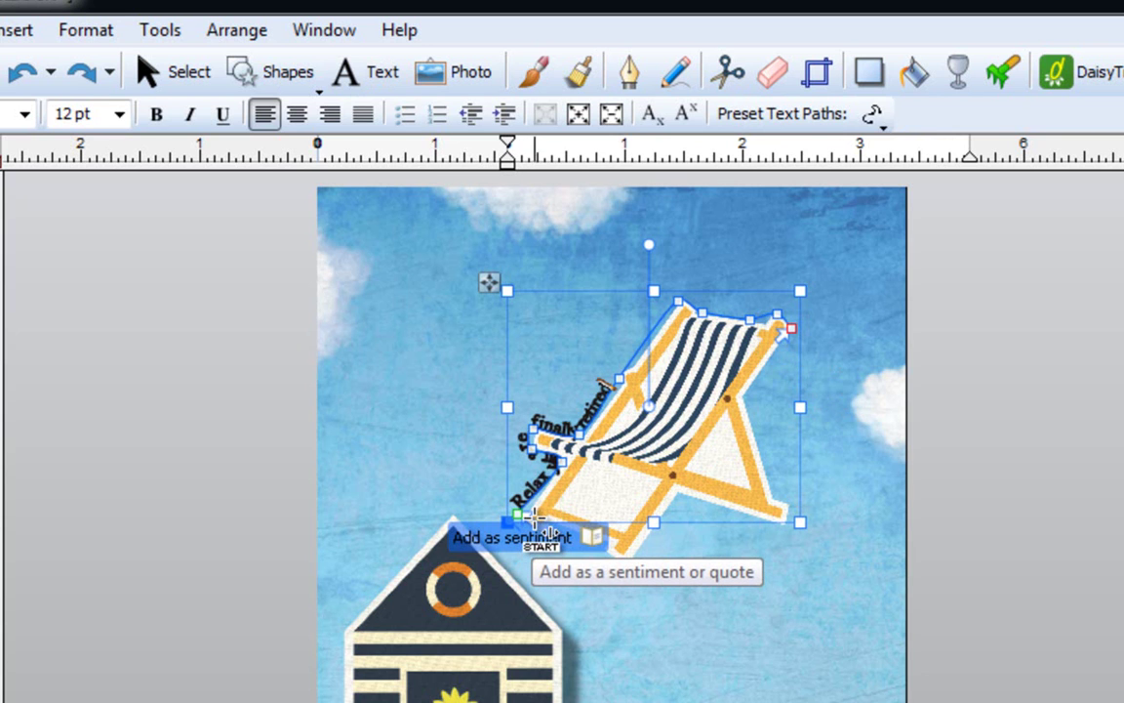
Step: Slide the path text's start further up the chair and adjust where it ends
{"action": "left_click", "coordinate": [529, 518]}
{"action": "mouse_move", "coordinate": [529, 518]}
{"action": "left_mouse_down"}
{"action": "mouse_move", "coordinate": [558, 501]}
{"action": "mouse_move", "coordinate": [581, 436]}
{"action": "mouse_move", "coordinate": [639, 346]}
{"action": "mouse_move", "coordinate": [532, 469]}
{"action": "mouse_move", "coordinate": [535, 512]}
{"action": "left_mouse_up"}
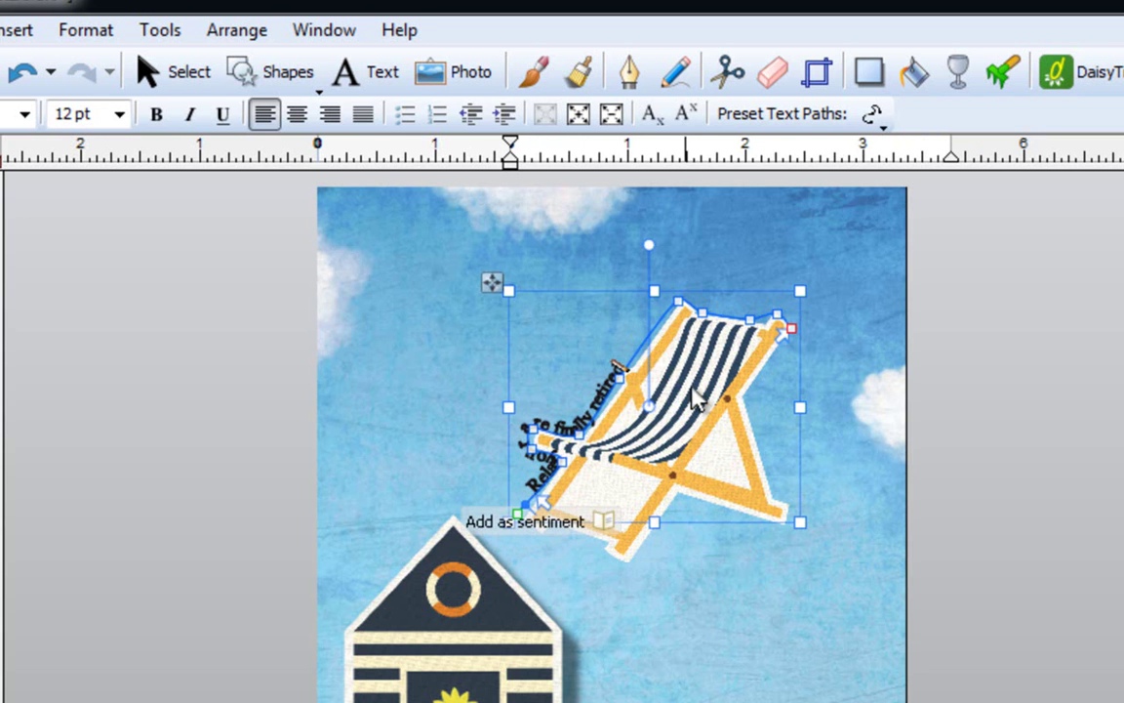
{"action": "mouse_move", "coordinate": [776, 332]}
{"action": "left_mouse_down"}
{"action": "mouse_move", "coordinate": [790, 326]}
{"action": "mouse_move", "coordinate": [707, 396]}
{"action": "mouse_move", "coordinate": [659, 415]}
{"action": "mouse_move", "coordinate": [639, 459]}
{"action": "mouse_move", "coordinate": [593, 488]}
{"action": "mouse_move", "coordinate": [576, 454]}
{"action": "mouse_move", "coordinate": [597, 405]}
{"action": "mouse_move", "coordinate": [663, 366]}
{"action": "mouse_move", "coordinate": [704, 322]}
{"action": "mouse_move", "coordinate": [786, 324]}
{"action": "mouse_move", "coordinate": [774, 333]}
{"action": "left_mouse_up"}
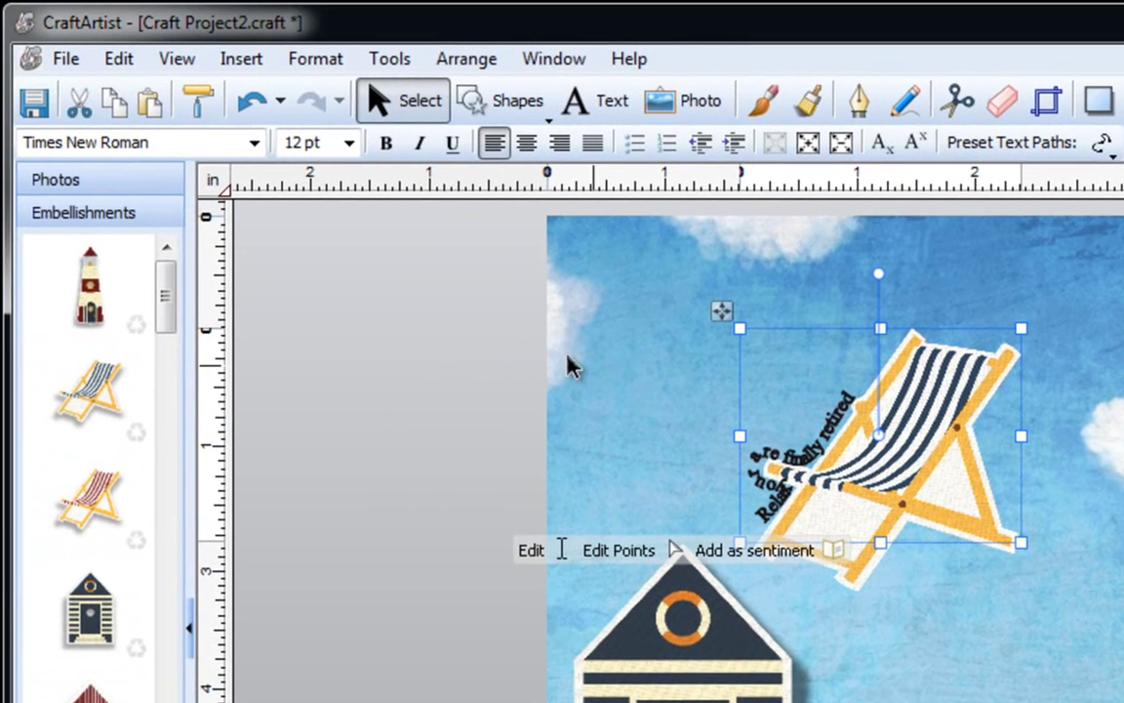
Step: Change the deckchair path text's font to Smarty Pants BTN
{"action": "left_click", "coordinate": [314, 140]}
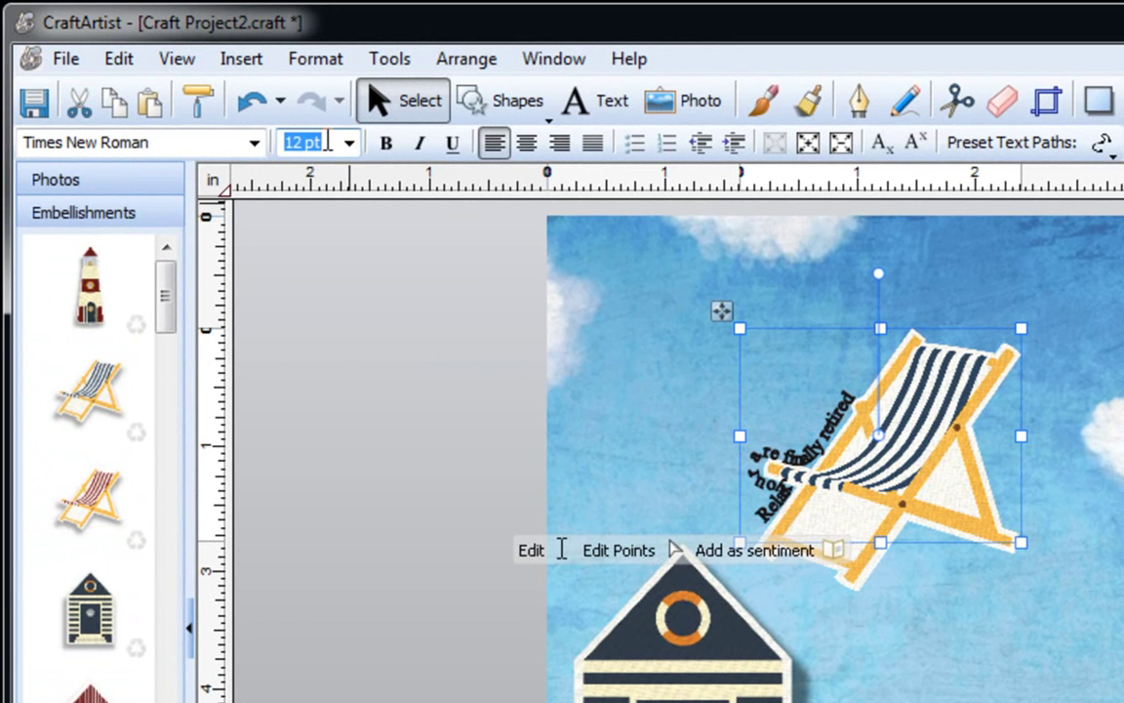
{"action": "scroll", "coordinate": [327, 142], "scroll_direction": "up", "scroll_amount": 2}
{"action": "scroll", "coordinate": [327, 142], "scroll_direction": "up", "scroll_amount": 2}
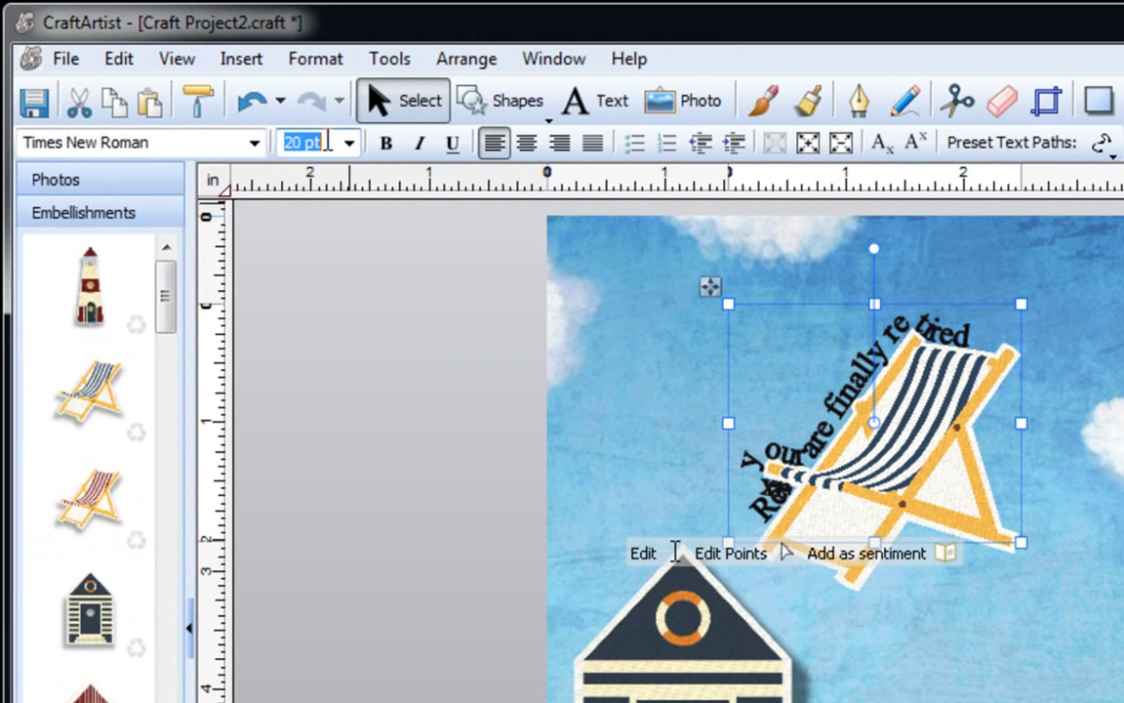
{"action": "left_click", "coordinate": [173, 143]}
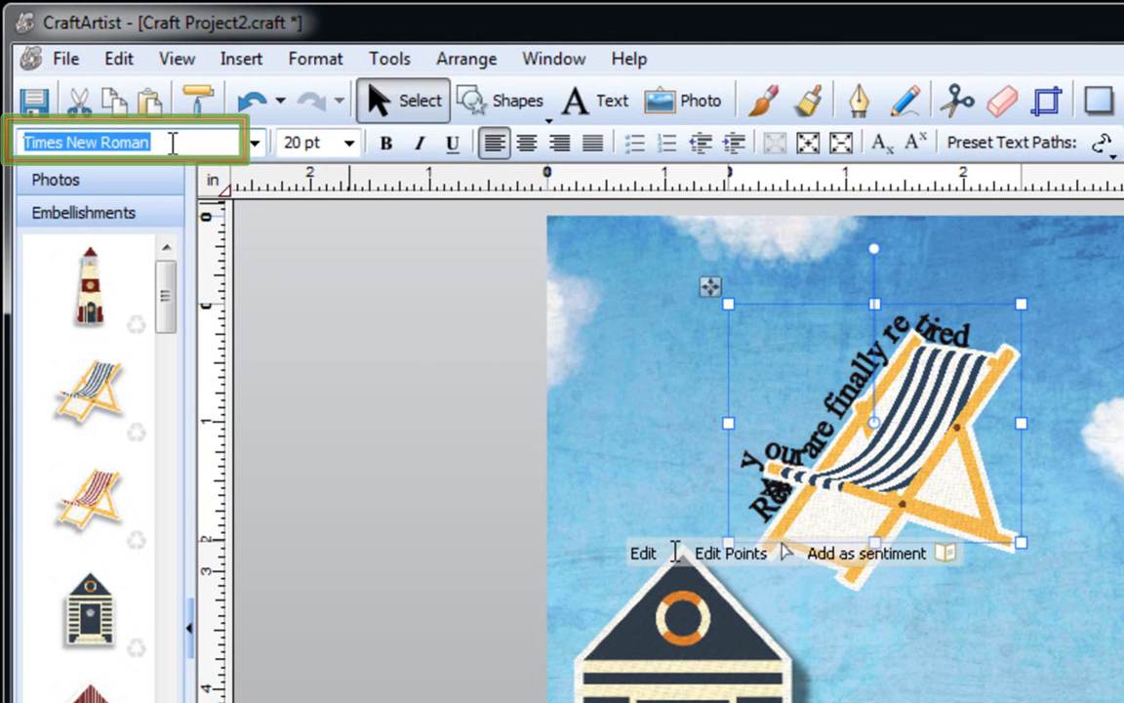
{"action": "left_click", "coordinate": [253, 143]}
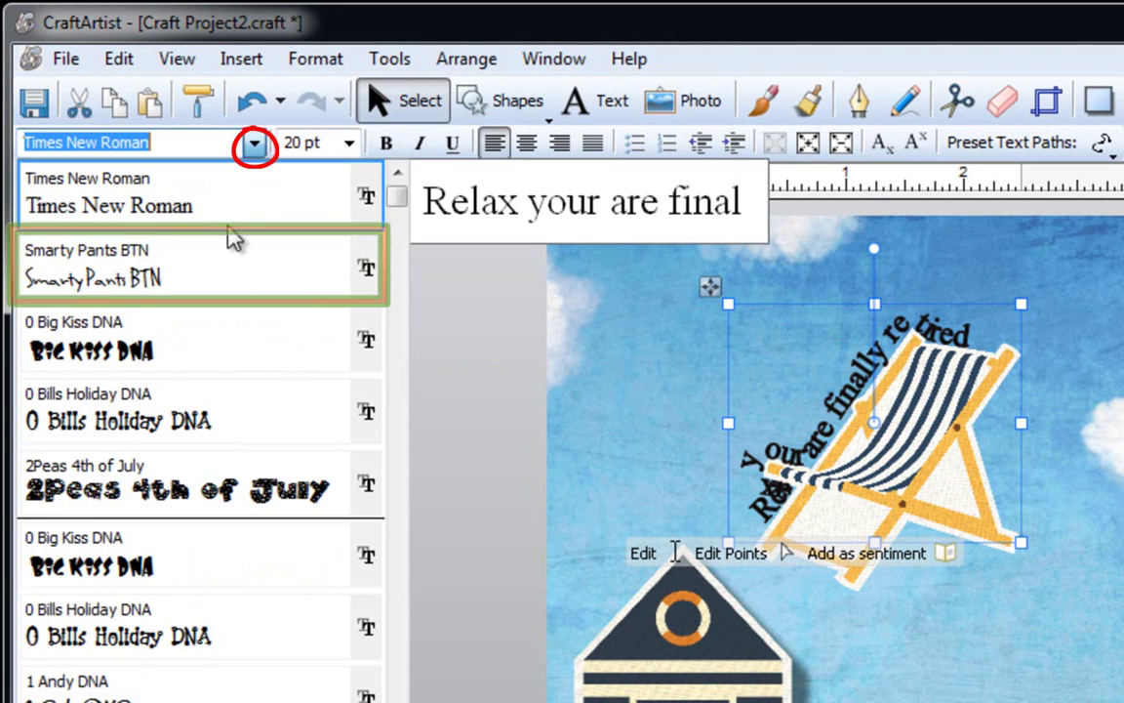
{"action": "left_click", "coordinate": [210, 276]}
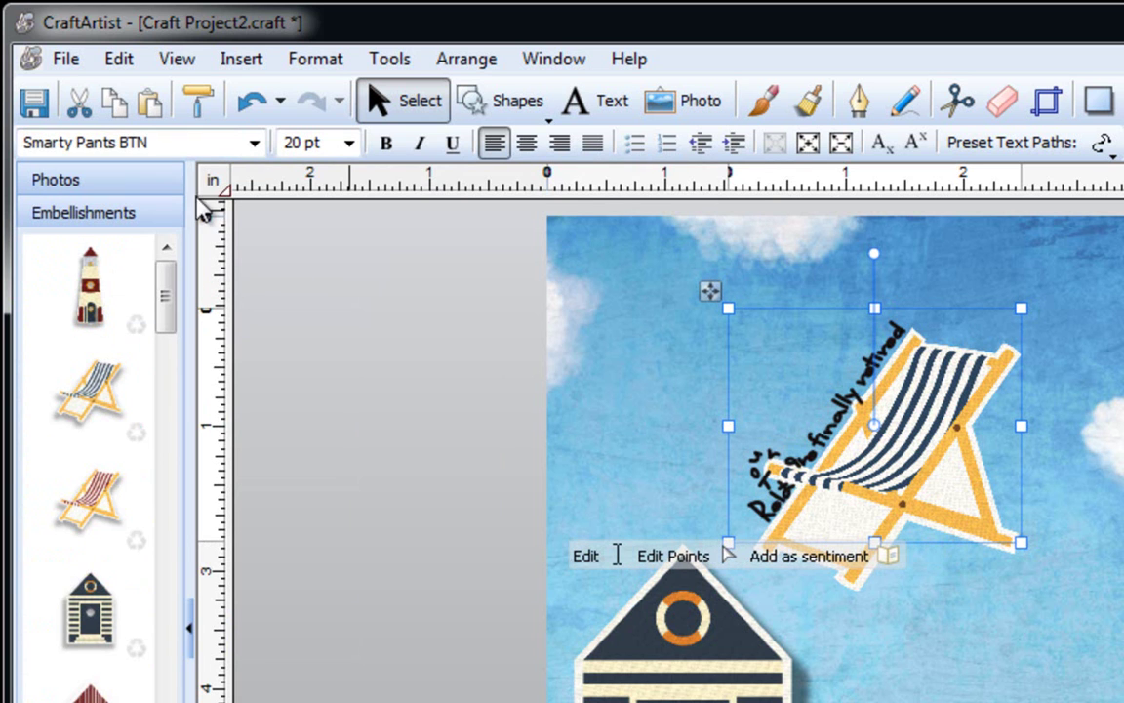
Step: Type Times New Roman into the font box to apply it to the path text
{"action": "left_click", "coordinate": [191, 143]}
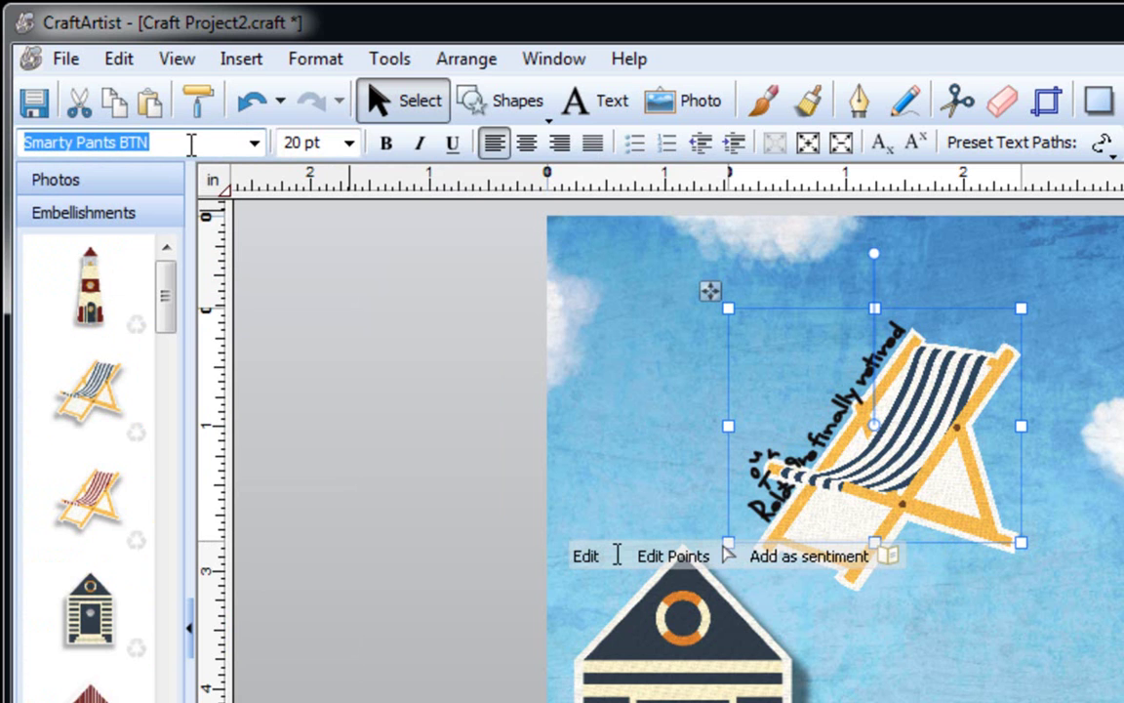
{"action": "type", "text": "Times New Roman"}
{"action": "key", "text": "Return"}
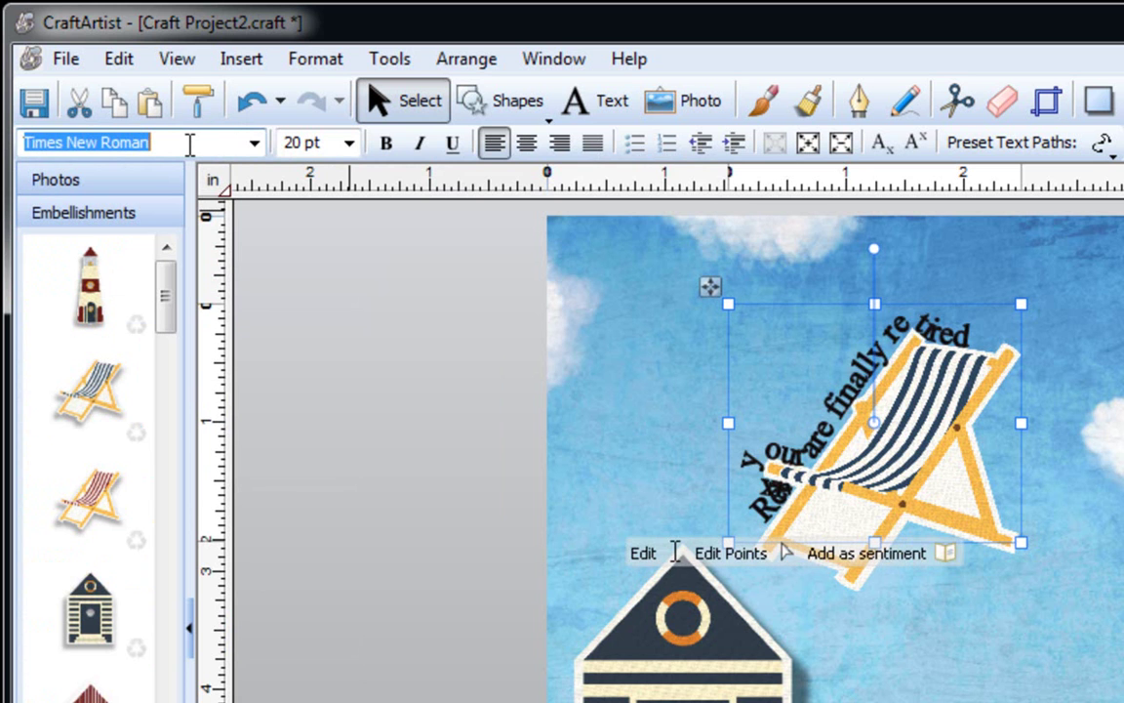
{"action": "scroll", "coordinate": [191, 143], "scroll_direction": "up", "scroll_amount": 10}
{"action": "scroll", "coordinate": [191, 144], "scroll_direction": "up", "scroll_amount": 1}
{"action": "scroll", "coordinate": [191, 143], "scroll_direction": "down", "scroll_amount": 5}
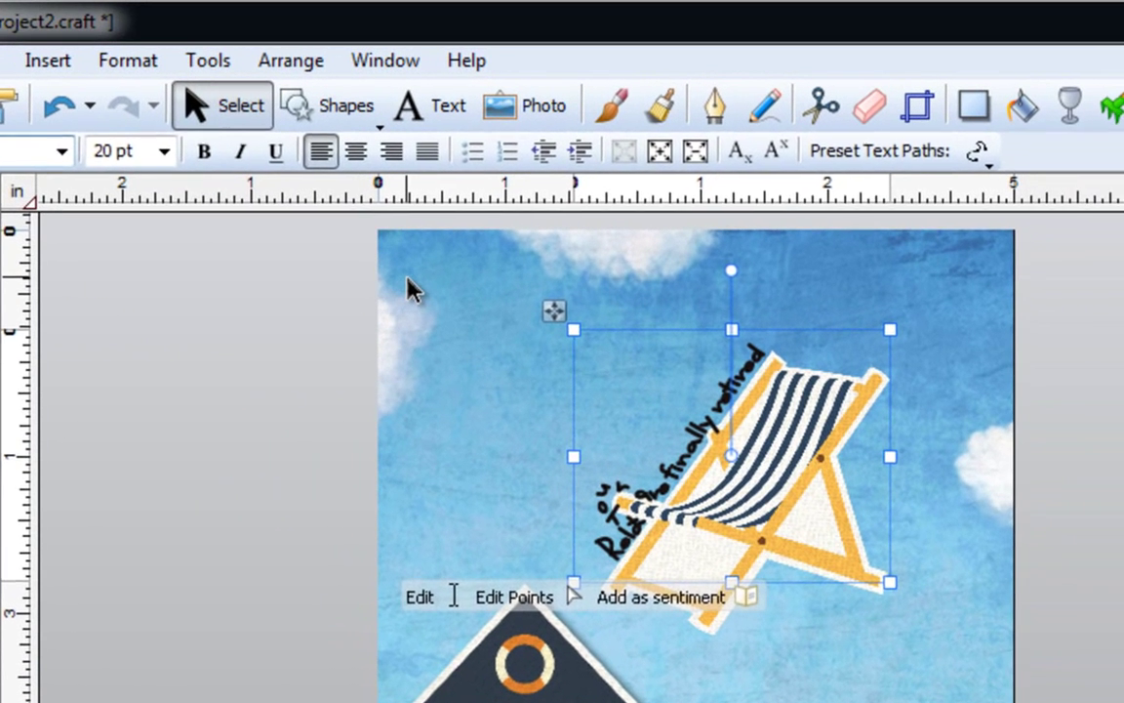
Step: Try moving the deckchair away from its text, then undo the move
{"action": "left_click", "coordinate": [409, 290]}
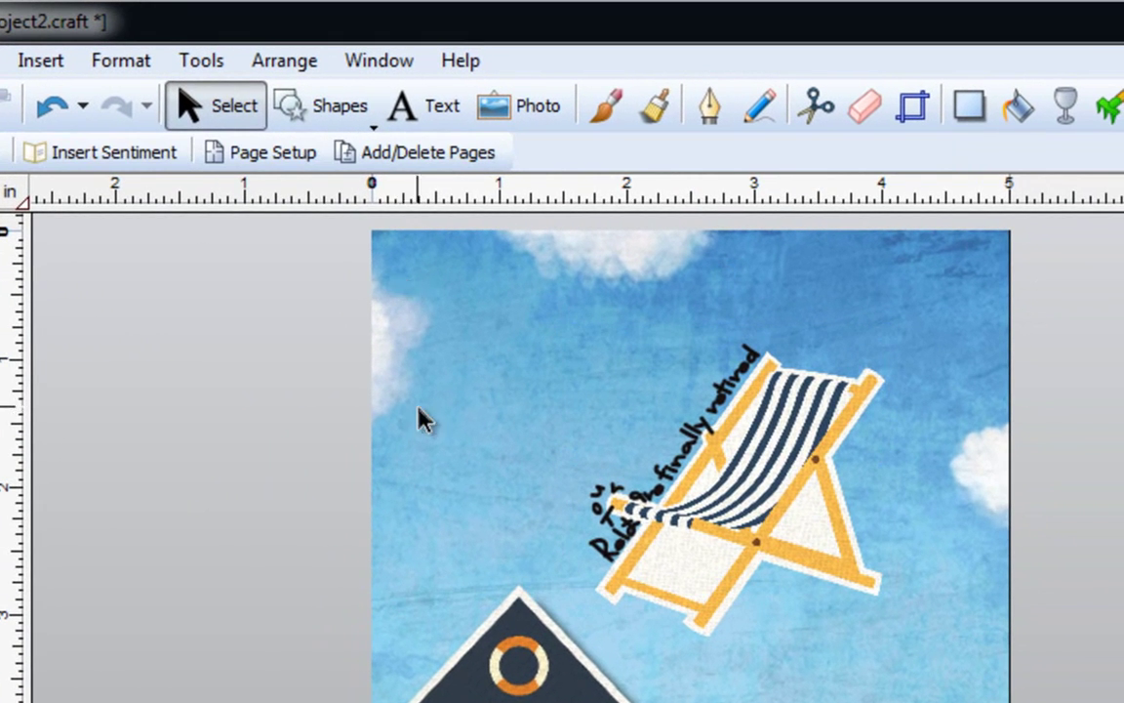
{"action": "left_click", "coordinate": [756, 524]}
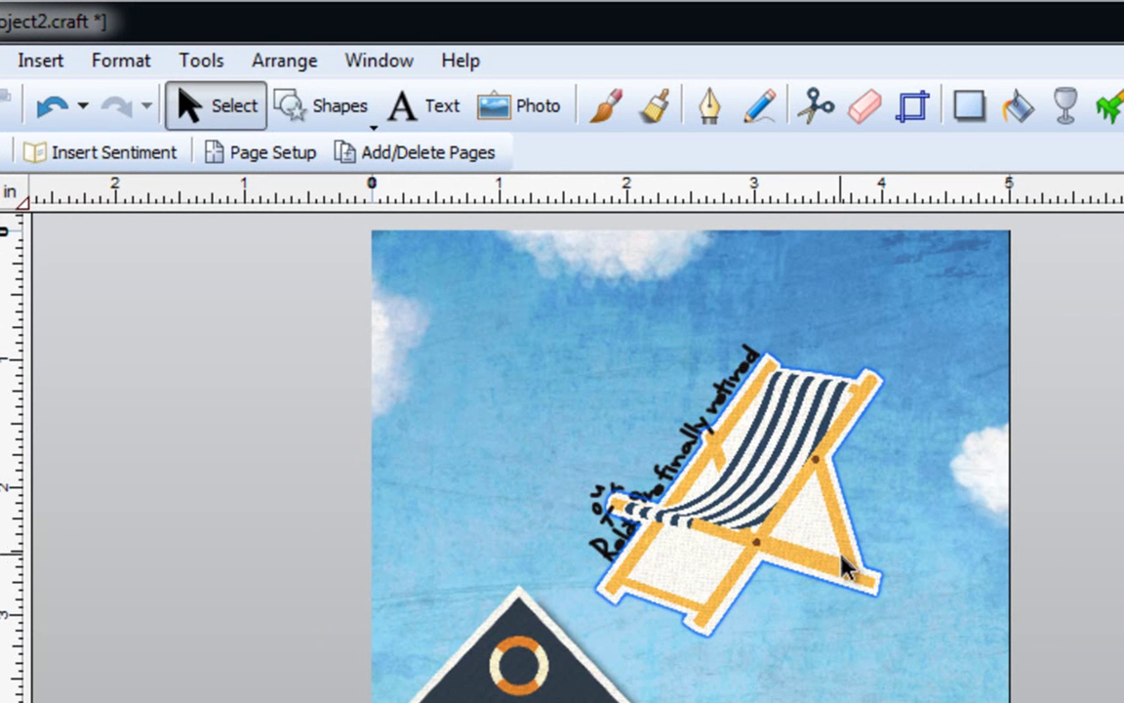
{"action": "left_click", "coordinate": [727, 532]}
{"action": "left_click_drag", "start_coordinate": [710, 532], "coordinate": [820, 579]}
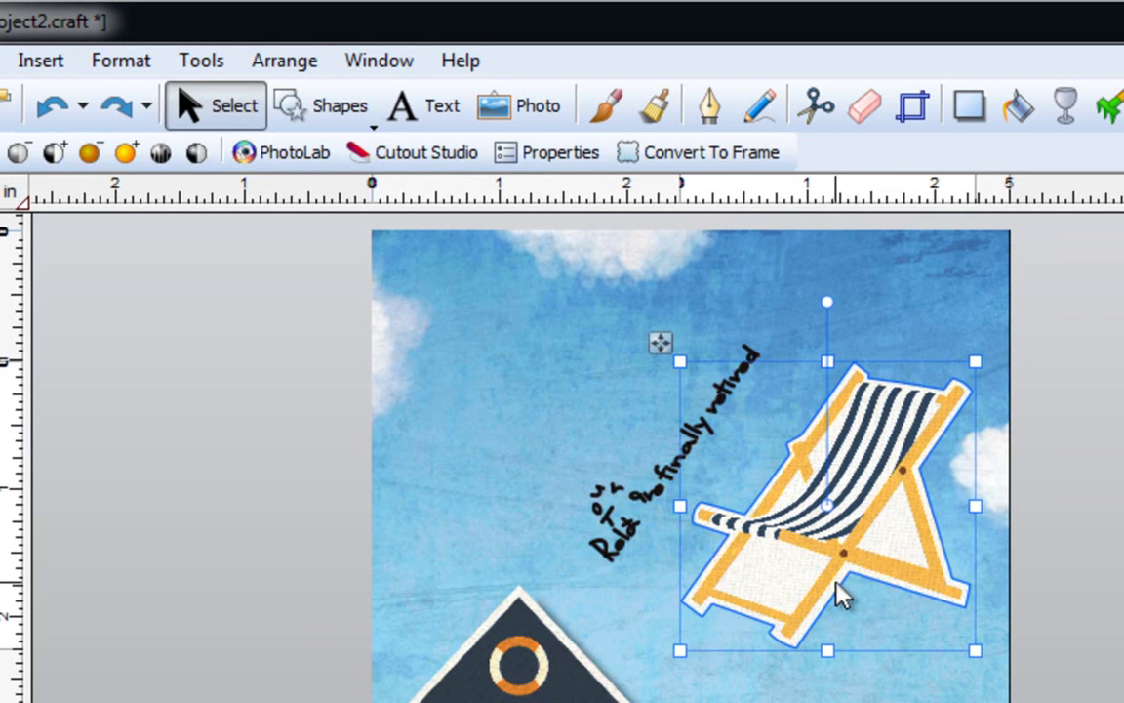
{"action": "left_click", "coordinate": [49, 111]}
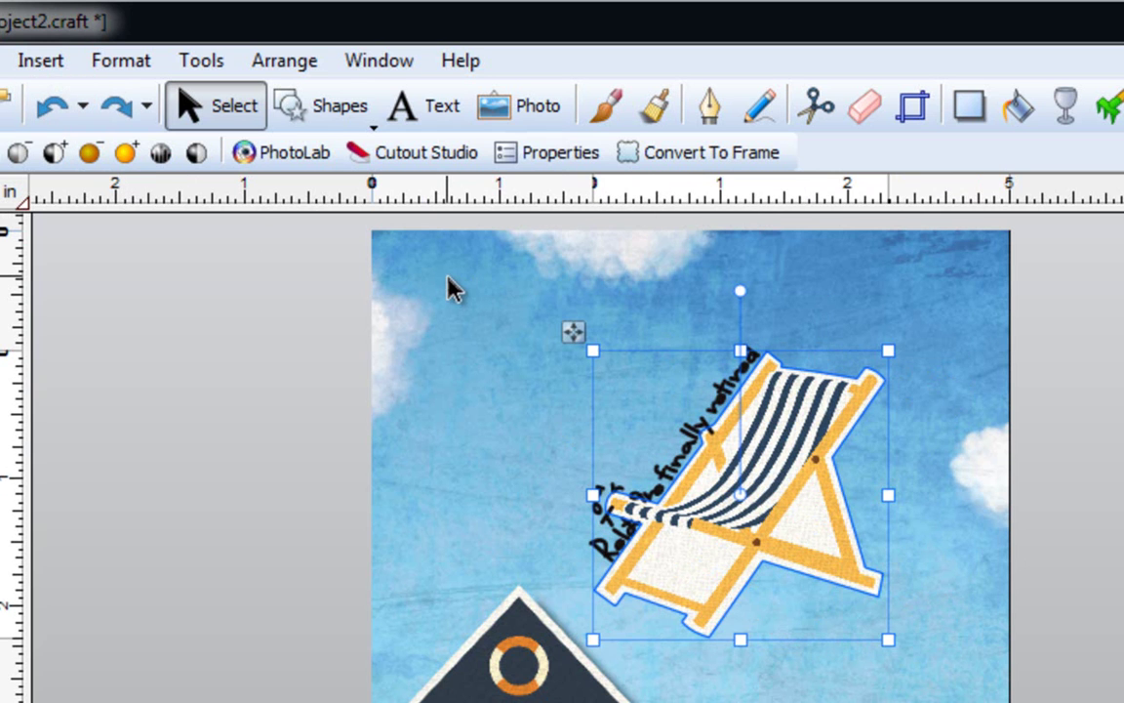
Step: Group the deckchair with its curved text and delete the group
{"action": "left_click_drag", "start_coordinate": [448, 277], "coordinate": [979, 699]}
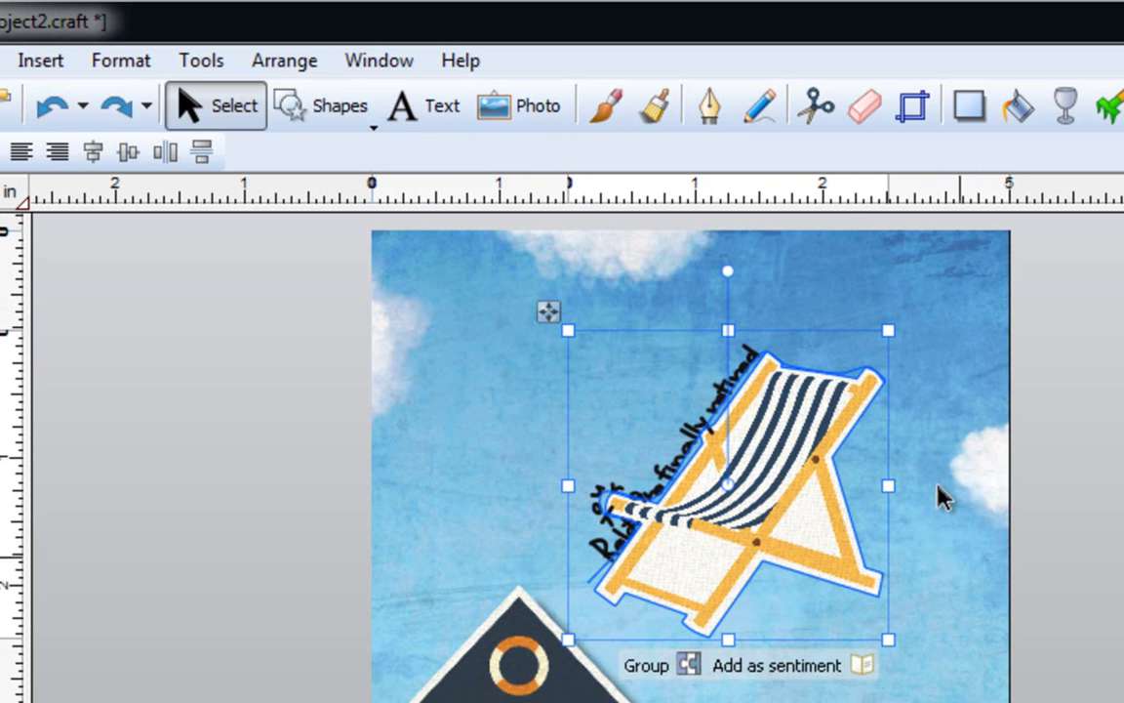
{"action": "left_click", "coordinate": [644, 668]}
{"action": "left_click", "coordinate": [641, 679]}
{"action": "left_click", "coordinate": [748, 519]}
{"action": "left_click_drag", "start_coordinate": [748, 519], "coordinate": [730, 485]}
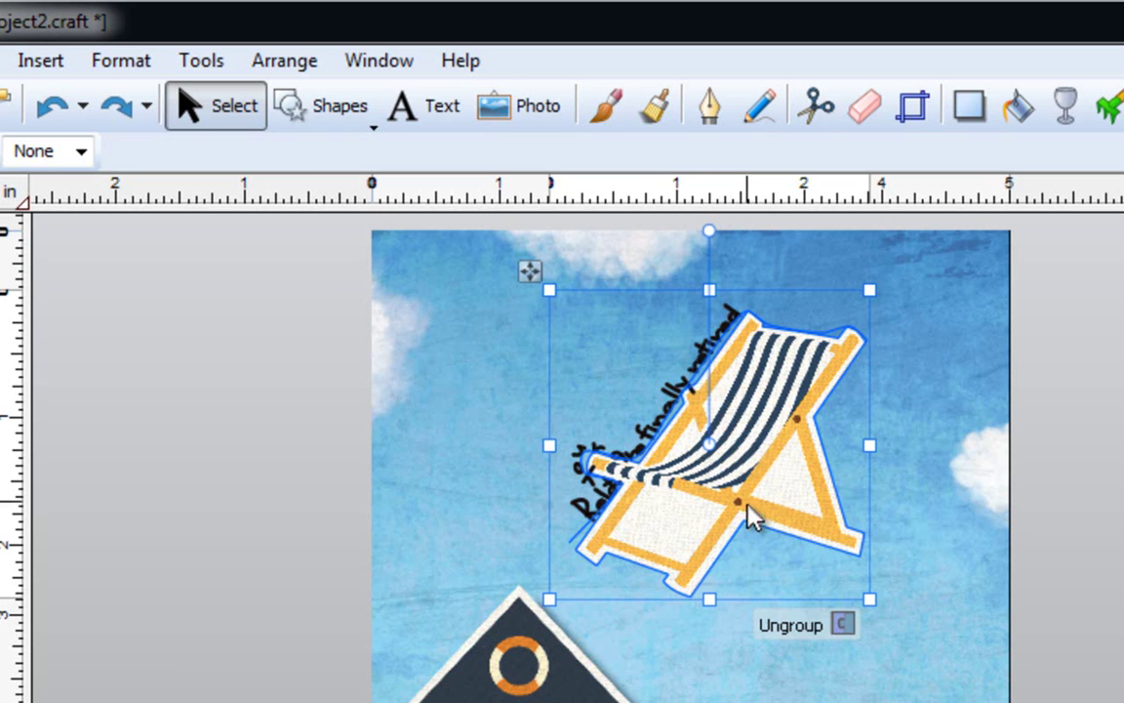
{"action": "key", "text": "Delete"}
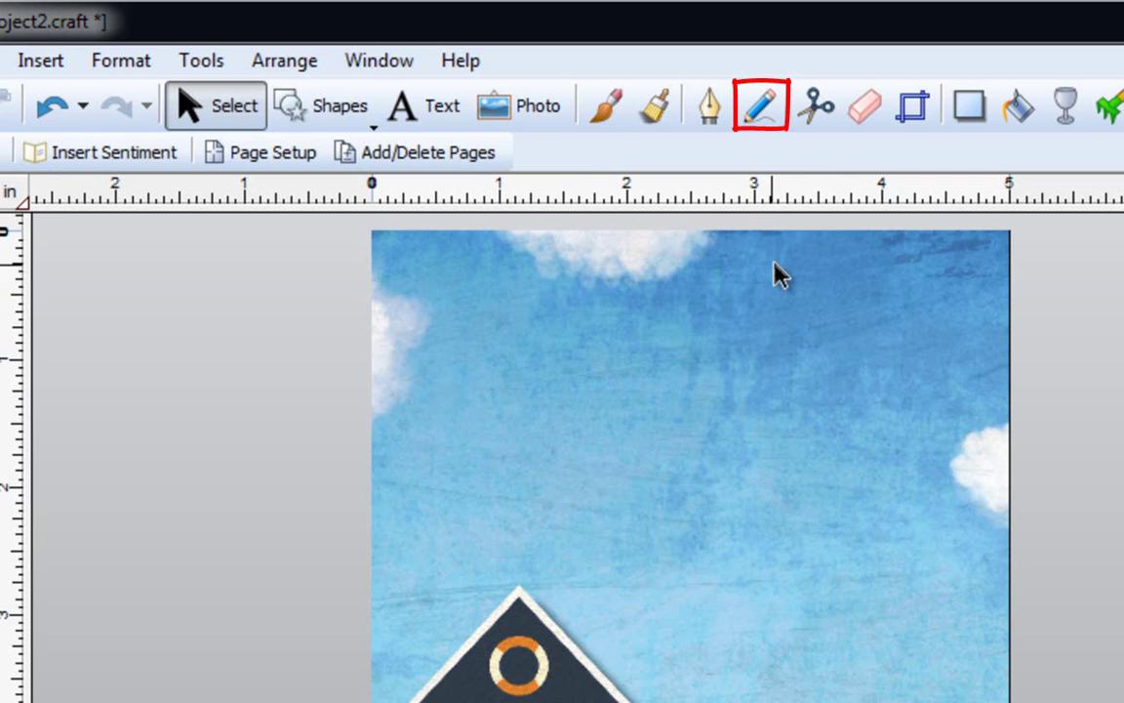
Step: With the Pencil at 1.0 pt and near-black, draw a wavy line from upper left across the sky
{"action": "left_click", "coordinate": [761, 105]}
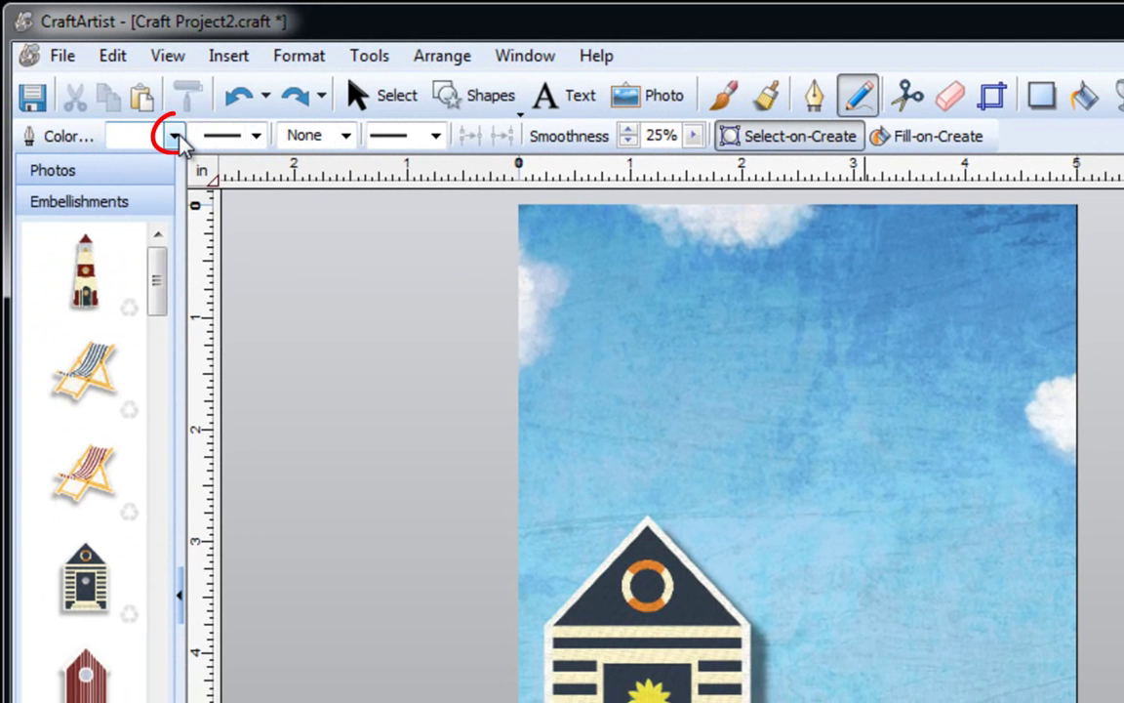
{"action": "left_click", "coordinate": [175, 137]}
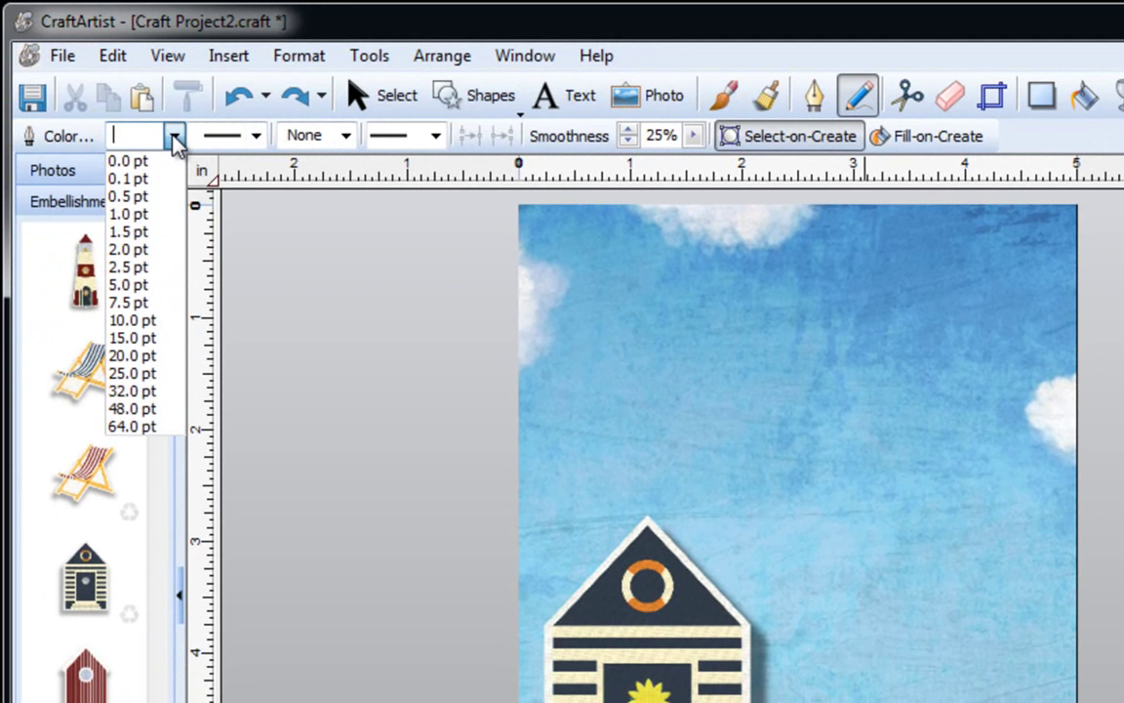
{"action": "left_click", "coordinate": [136, 214]}
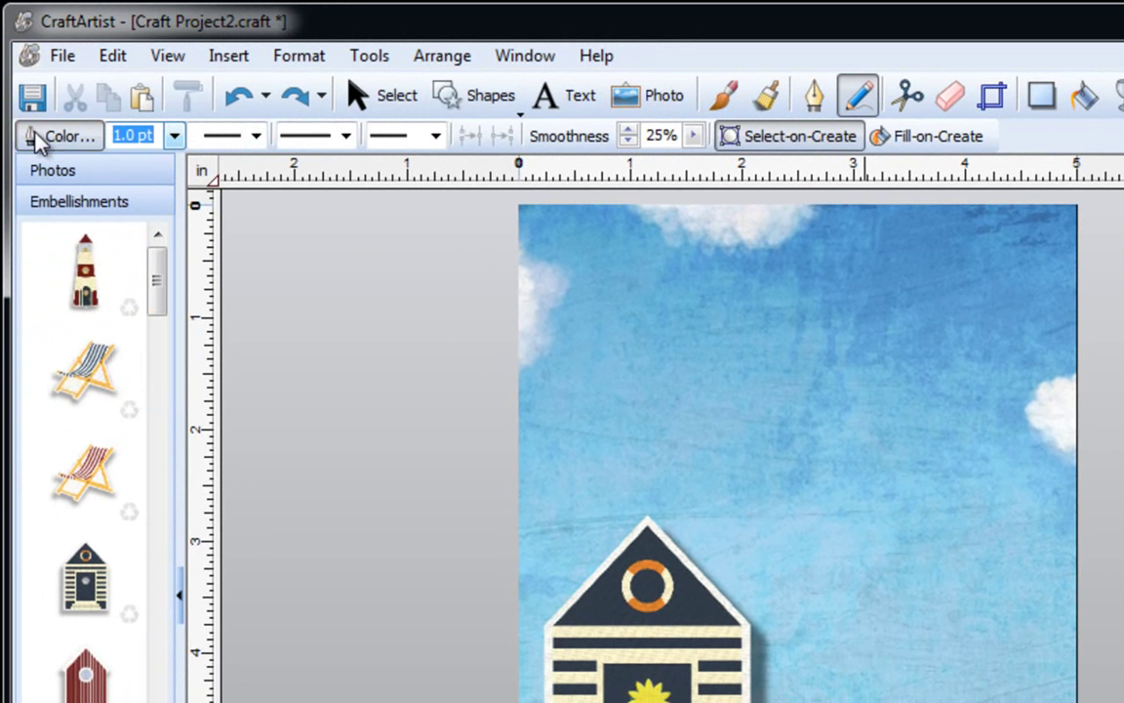
{"action": "left_click", "coordinate": [44, 135]}
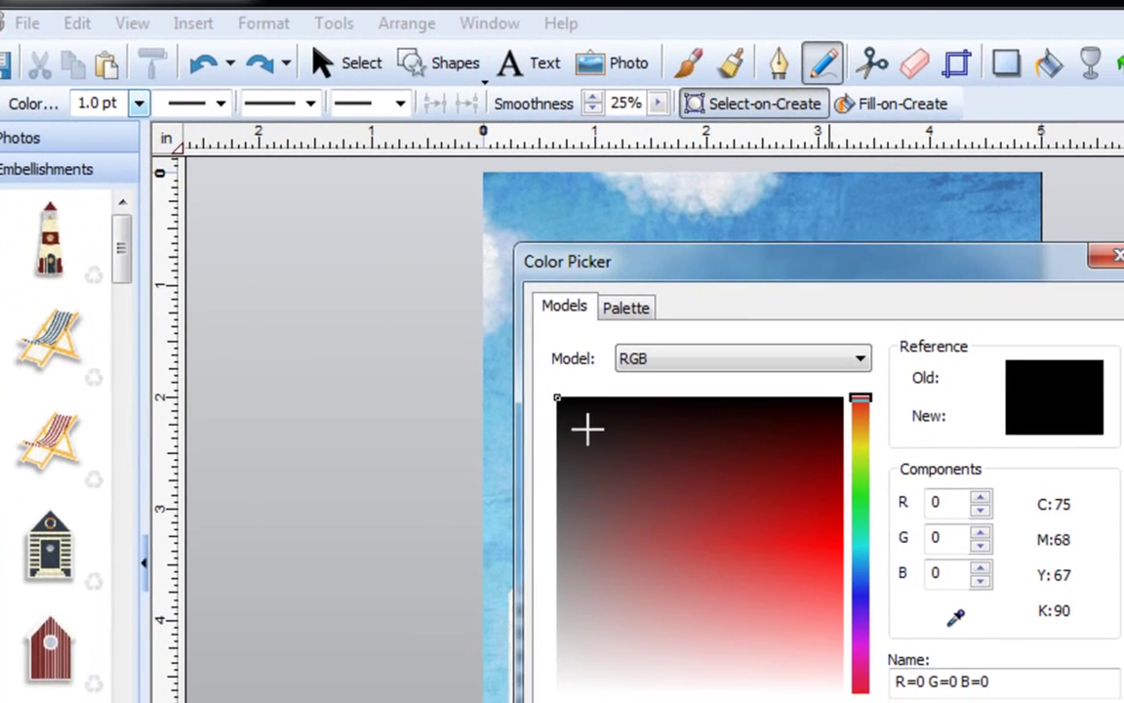
{"action": "left_click", "coordinate": [577, 409]}
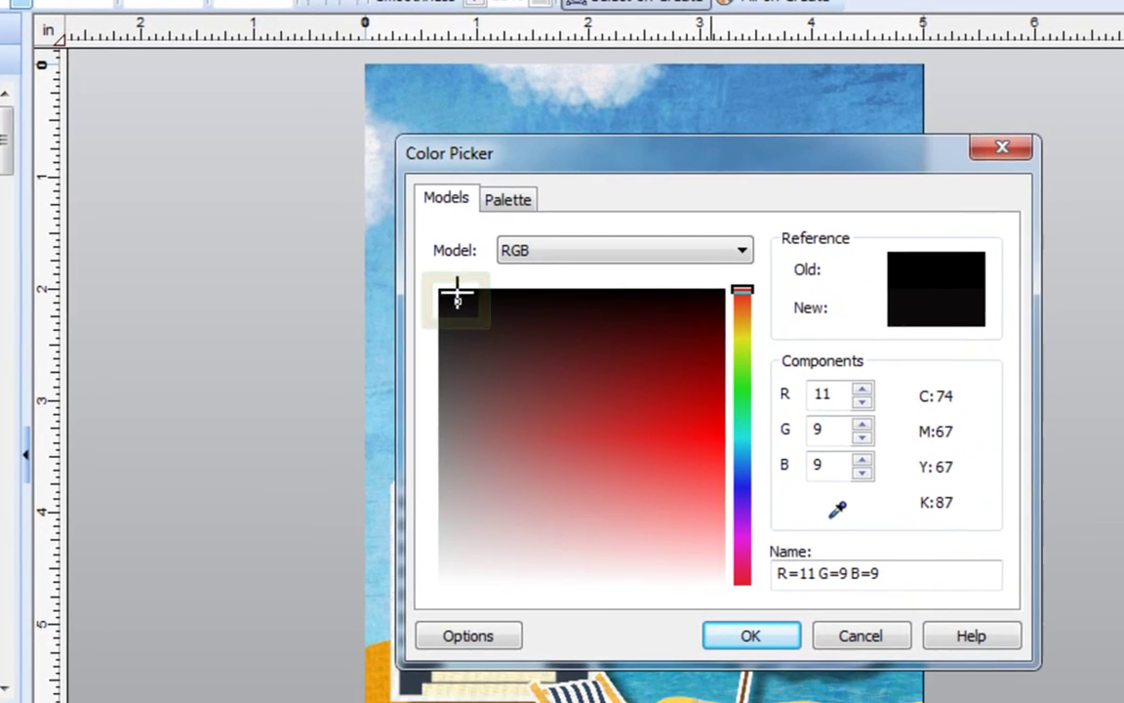
{"action": "left_click", "coordinate": [760, 631]}
{"action": "mouse_move", "coordinate": [401, 247]}
{"action": "left_mouse_down"}
{"action": "mouse_move", "coordinate": [491, 247]}
{"action": "mouse_move", "coordinate": [526, 296]}
{"action": "mouse_move", "coordinate": [600, 297]}
{"action": "mouse_move", "coordinate": [646, 365]}
{"action": "mouse_move", "coordinate": [705, 362]}
{"action": "mouse_move", "coordinate": [753, 449]}
{"action": "mouse_move", "coordinate": [847, 494]}
{"action": "left_mouse_up"}
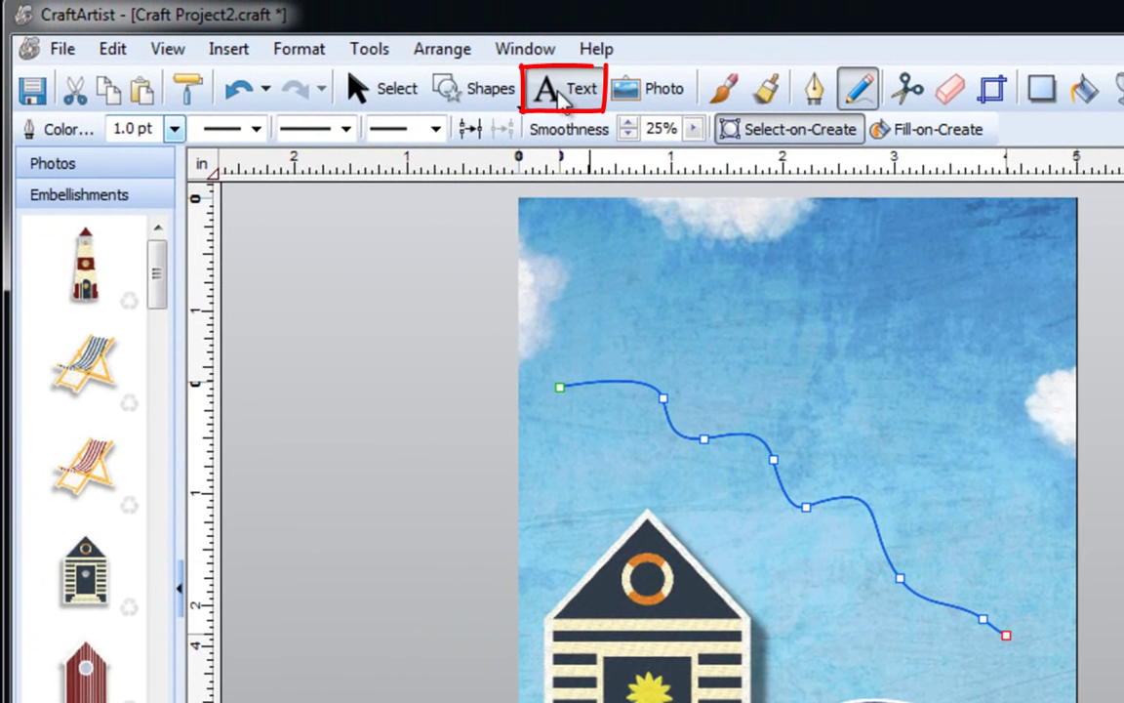
Step: Turn the wavy line into a text path and type 'This is a test' along it
{"action": "left_click", "coordinate": [547, 82]}
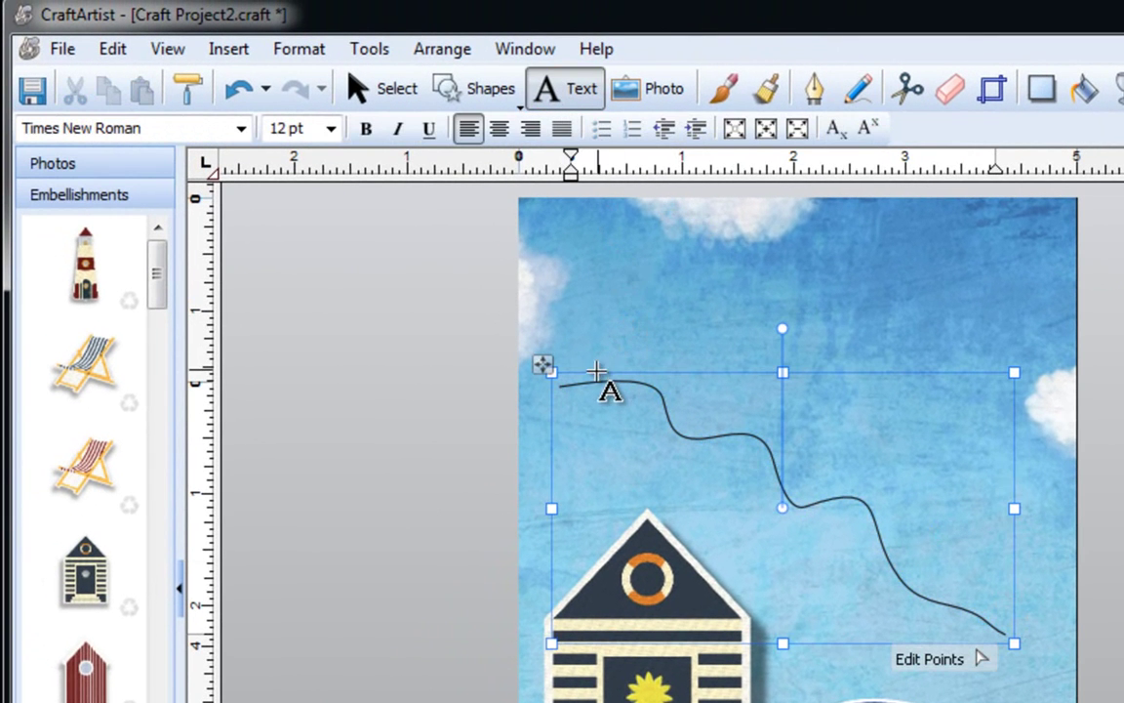
{"action": "left_click", "coordinate": [600, 383]}
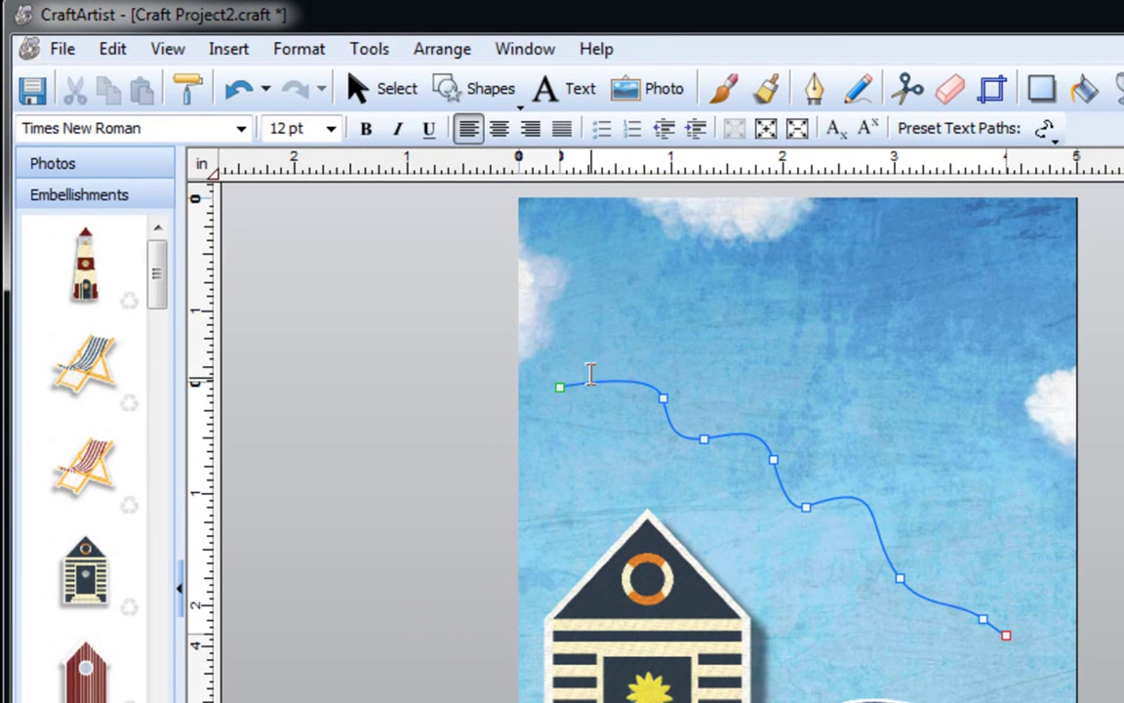
{"action": "left_click", "coordinate": [595, 381]}
{"action": "type", "text": "This is a test"}
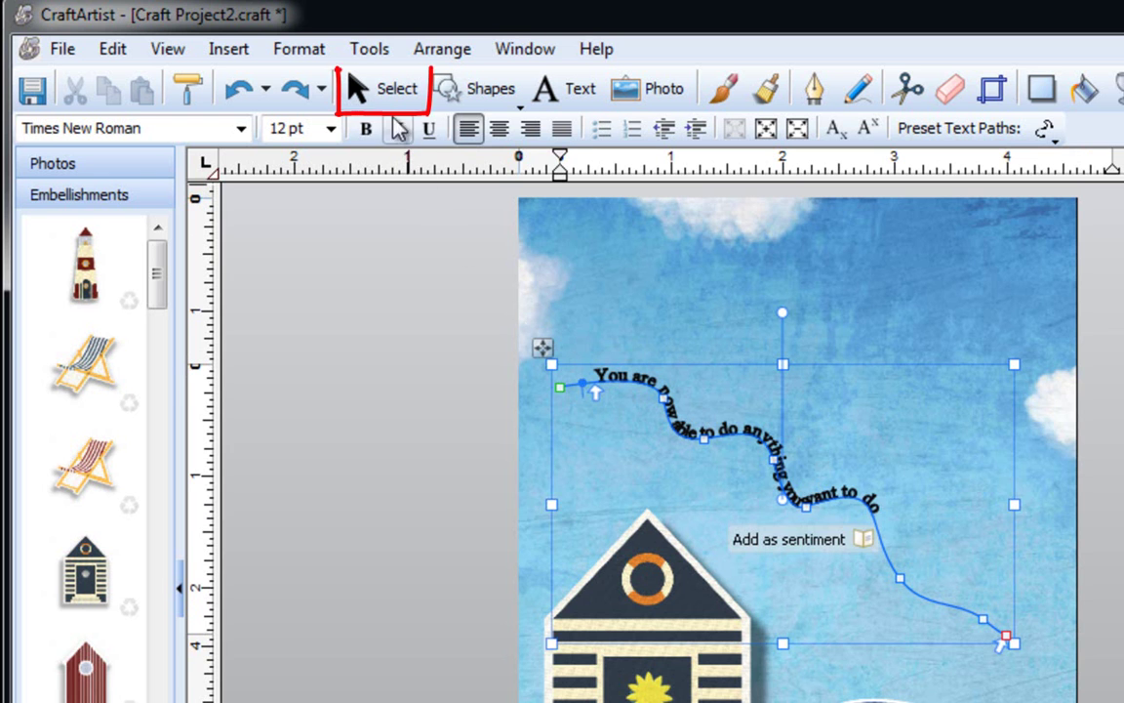
{"action": "left_click", "coordinate": [377, 88]}
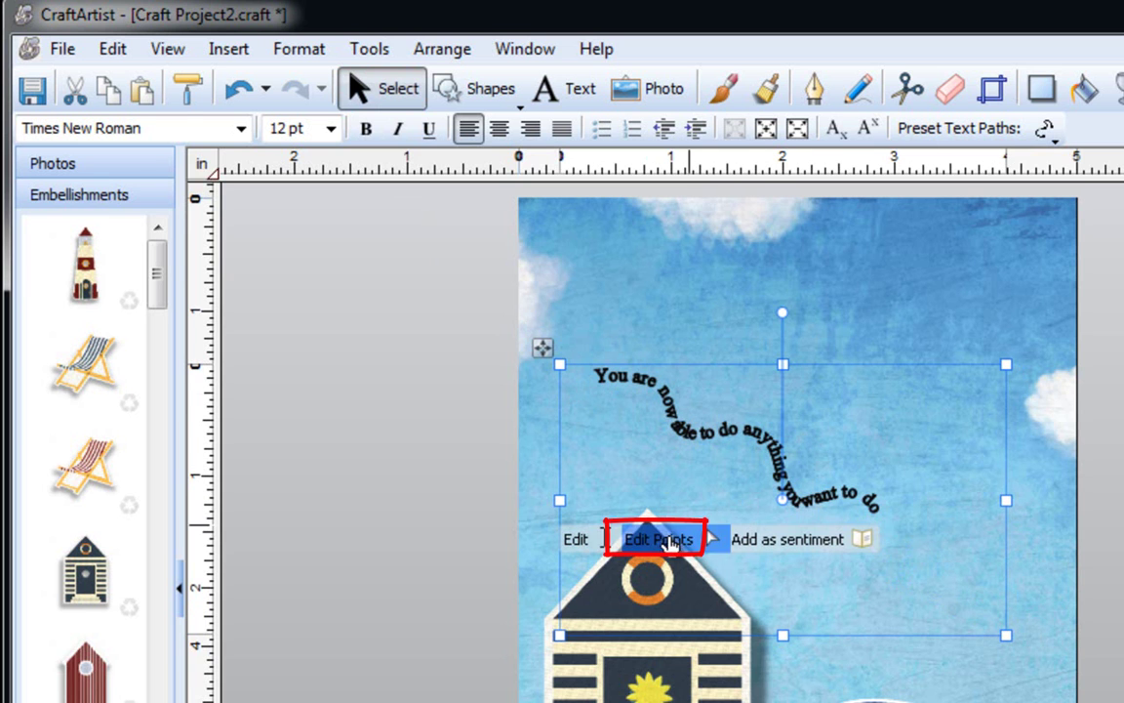
Step: Edit the text path's points, dragging three nodes to reshape the curve
{"action": "left_click", "coordinate": [673, 543]}
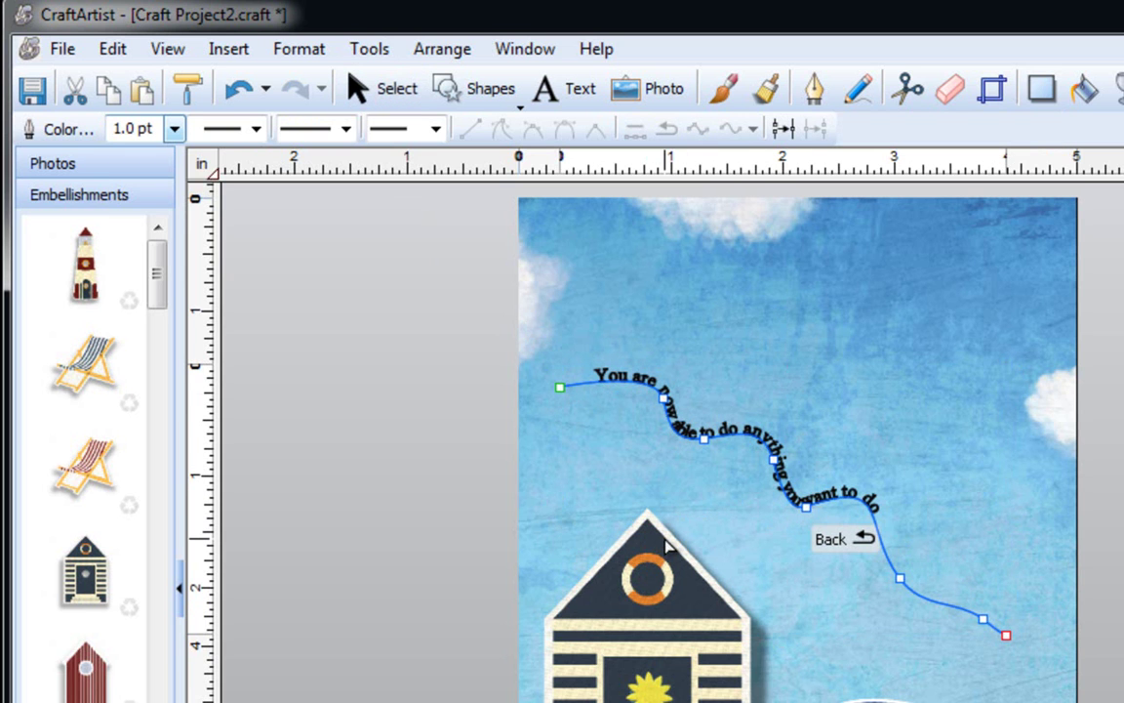
{"action": "left_click_drag", "start_coordinate": [773, 459], "coordinate": [725, 527]}
{"action": "left_click_drag", "start_coordinate": [798, 493], "coordinate": [839, 449]}
{"action": "left_click_drag", "start_coordinate": [898, 578], "coordinate": [900, 579]}
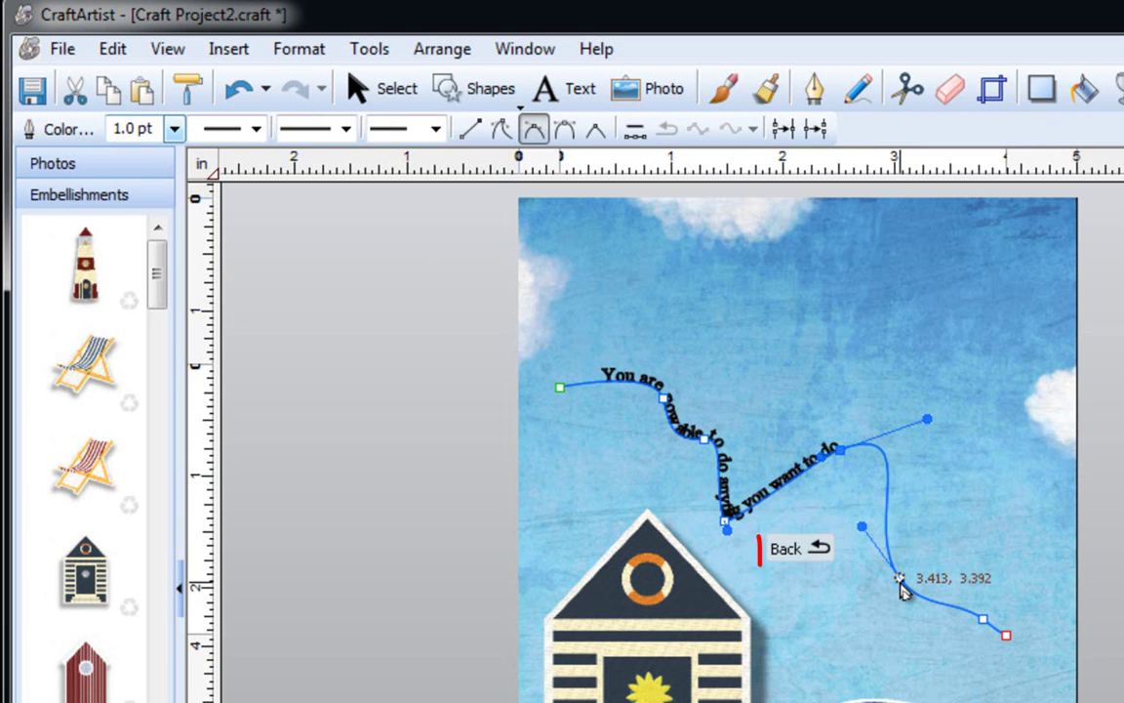
{"action": "left_click", "coordinate": [808, 554]}
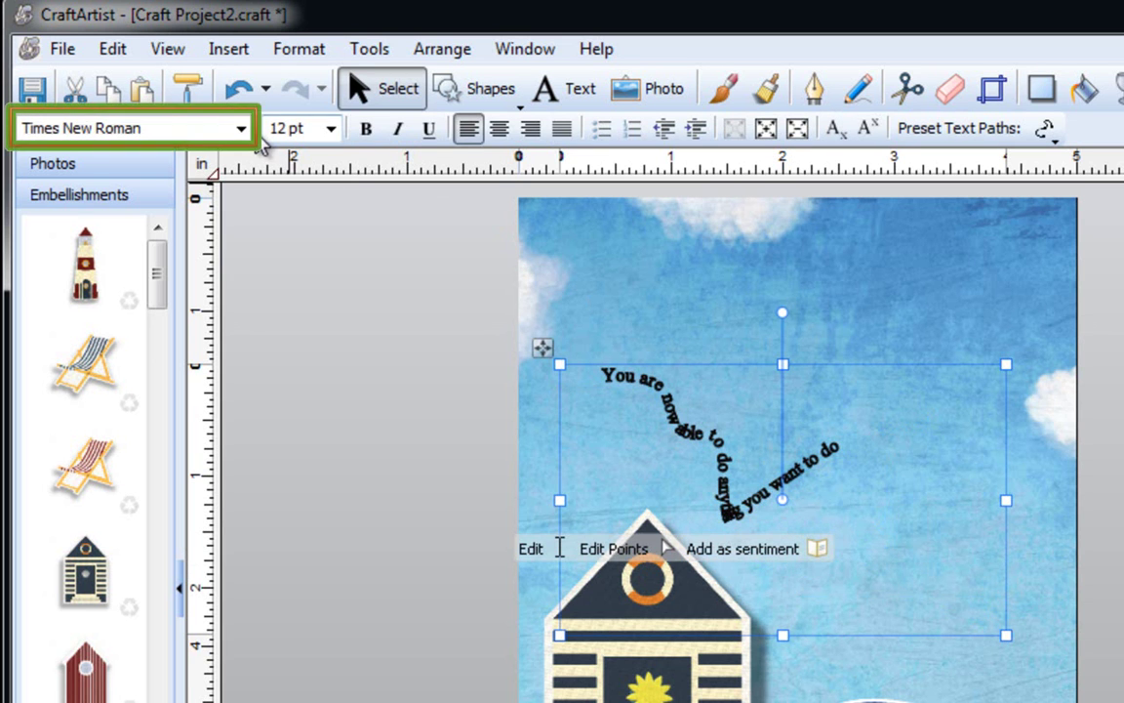
Step: Set the path text's font to Smarty Pants BTN at 24 pt
{"action": "left_click", "coordinate": [190, 128]}
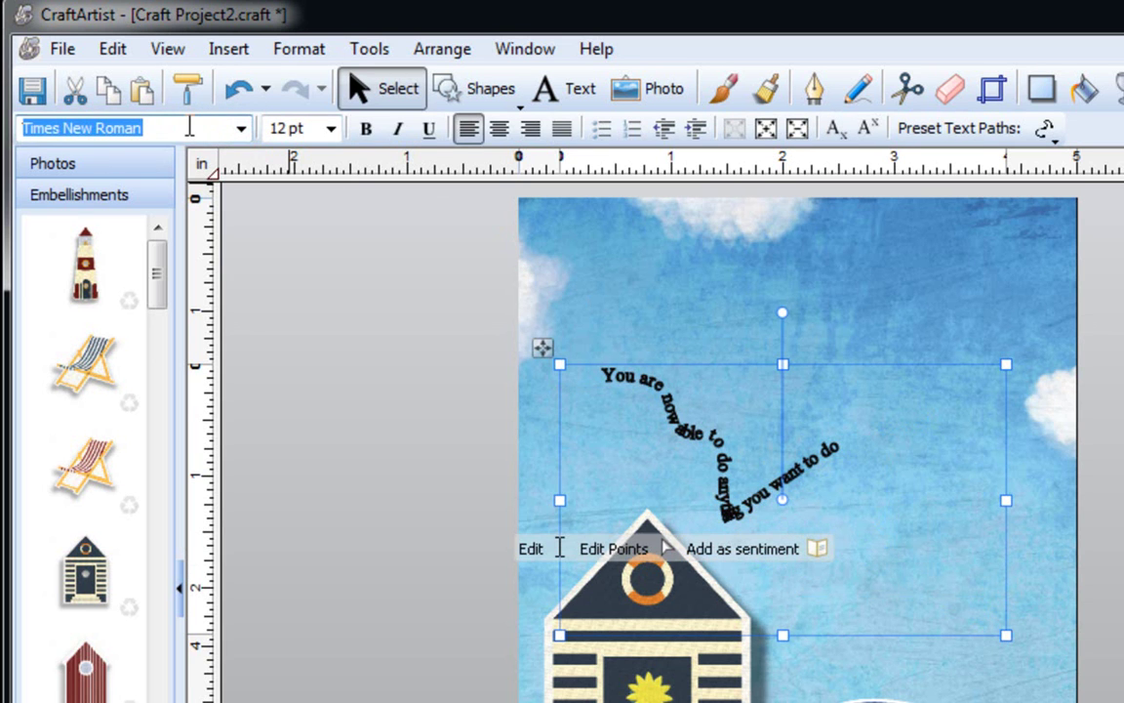
{"action": "type", "text": "Smarty Pants BTN"}
{"action": "key", "text": "Return"}
{"action": "left_click", "coordinate": [312, 130]}
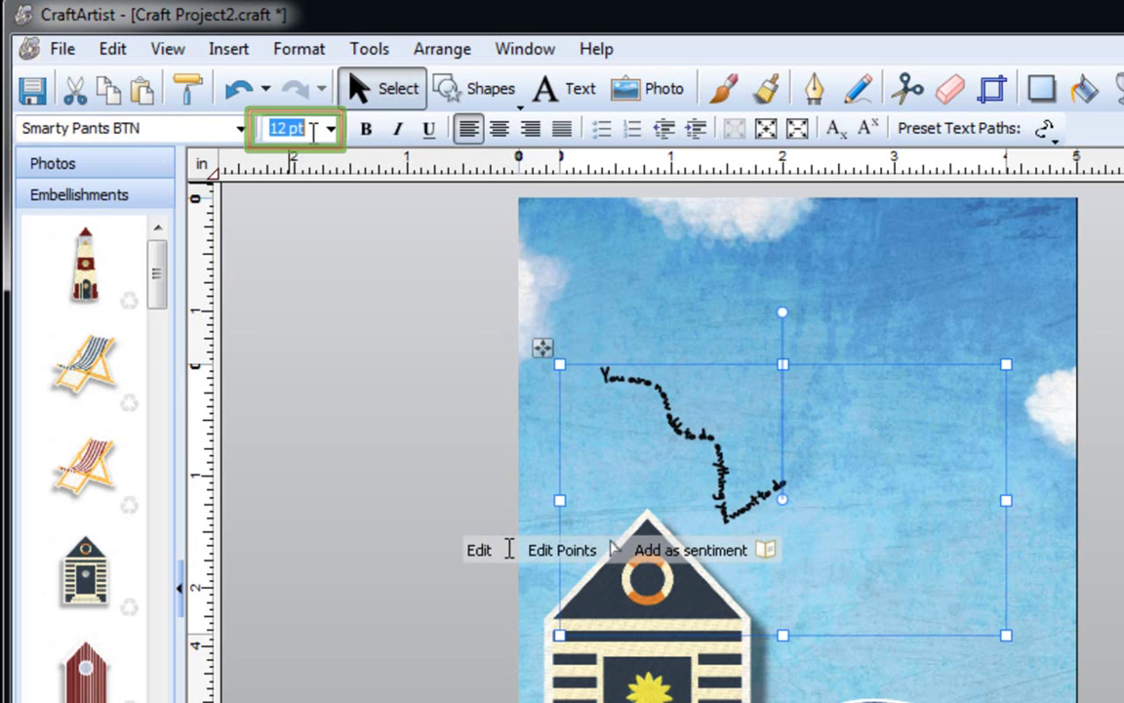
{"action": "scroll", "coordinate": [312, 130], "scroll_direction": "down", "scroll_amount": 6}
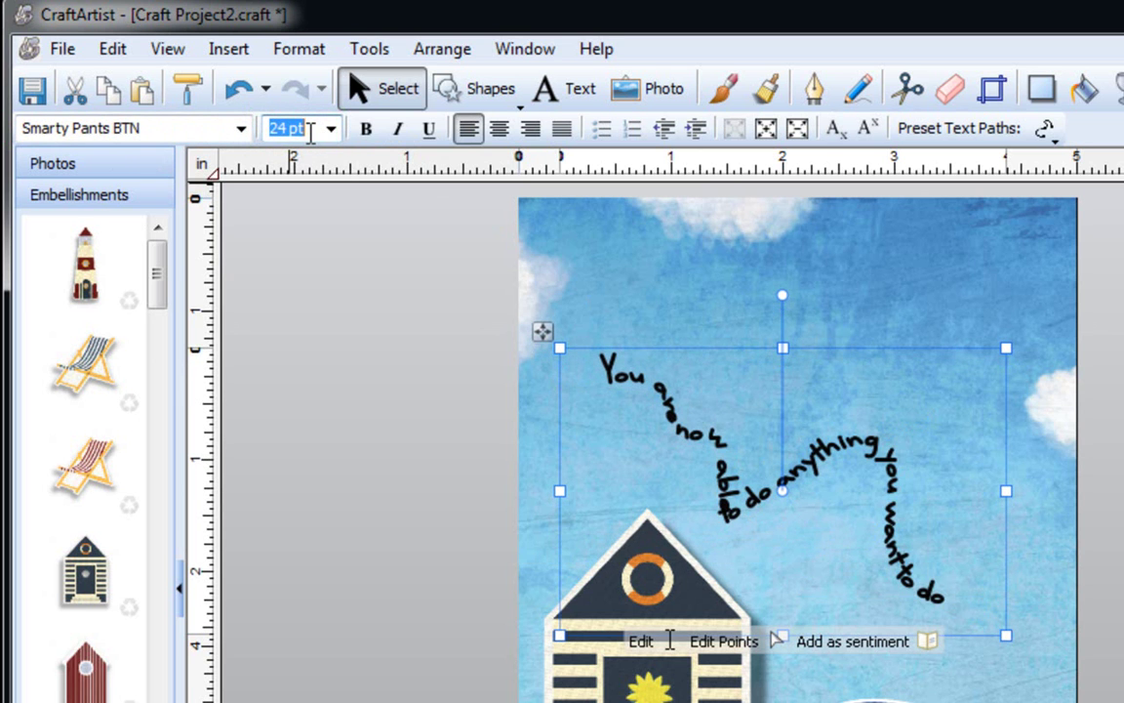
Step: Move the curved text down-right so it winds above the hut
{"action": "left_click", "coordinate": [418, 283]}
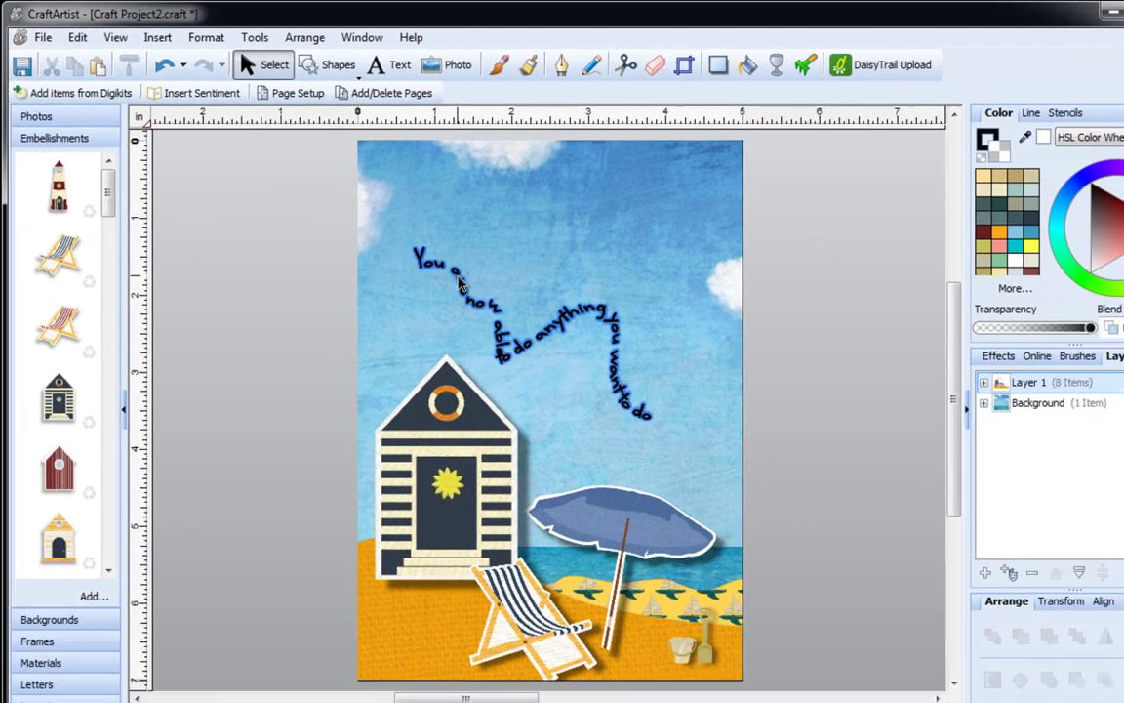
{"action": "left_click_drag", "start_coordinate": [459, 283], "coordinate": [502, 354]}
{"action": "left_click", "coordinate": [313, 281]}
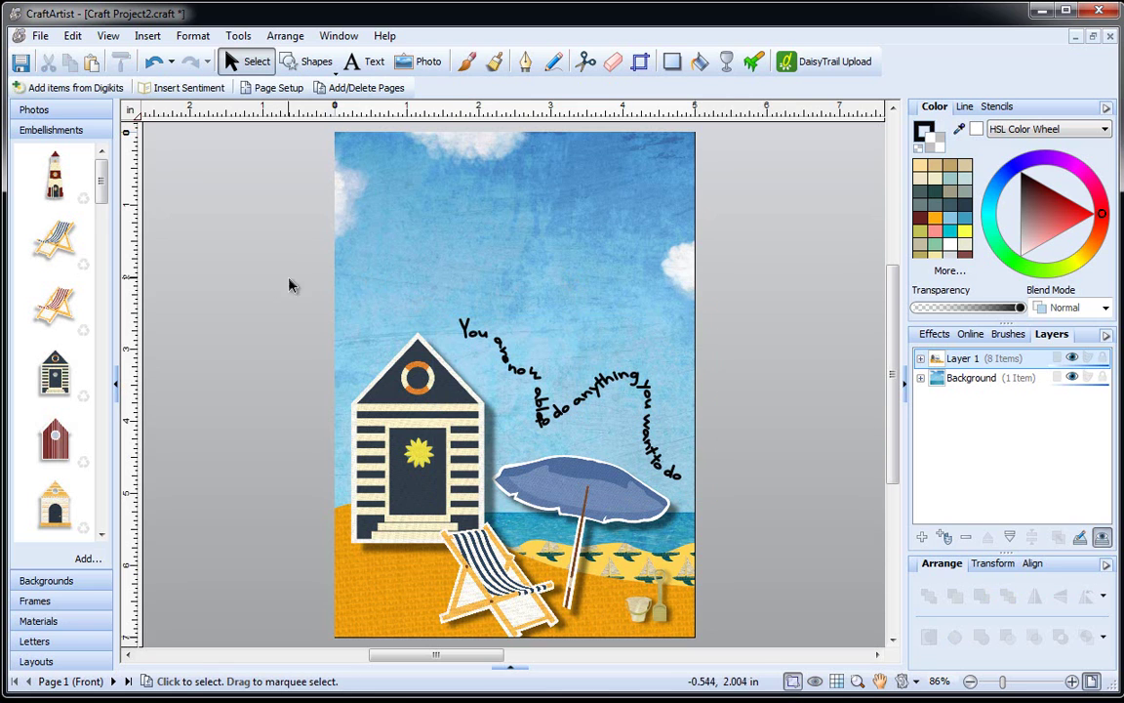